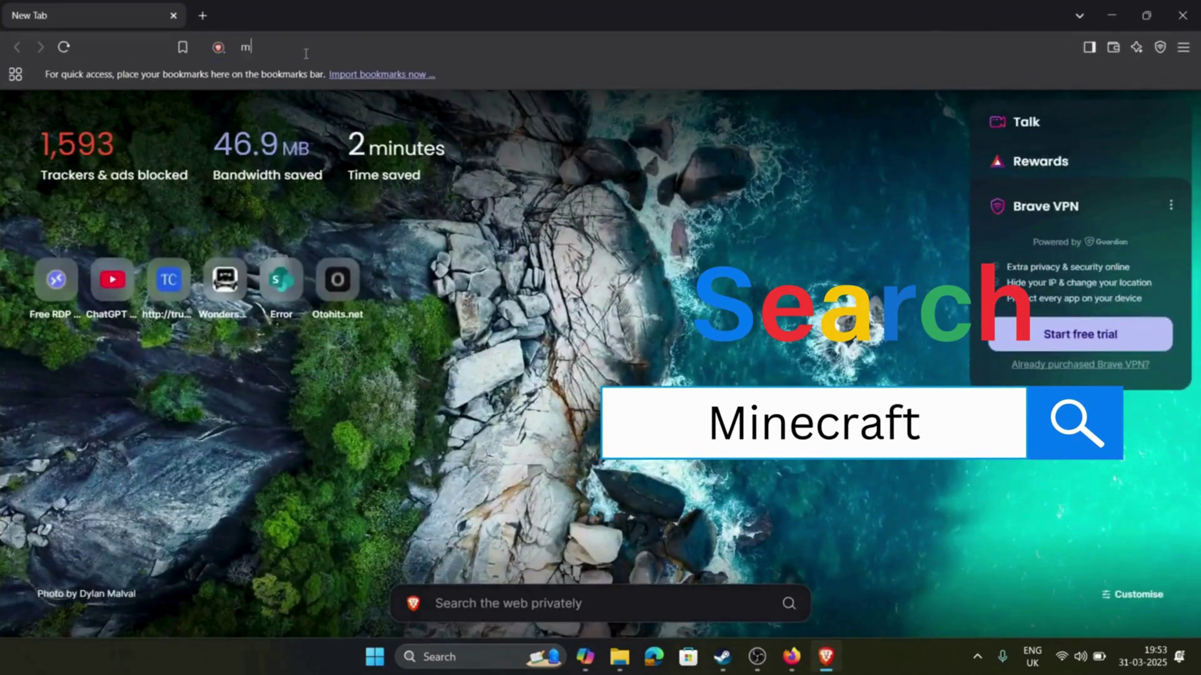
# Search the web for minecraft and open the official Minecraft website
pyautogui.write('ine')
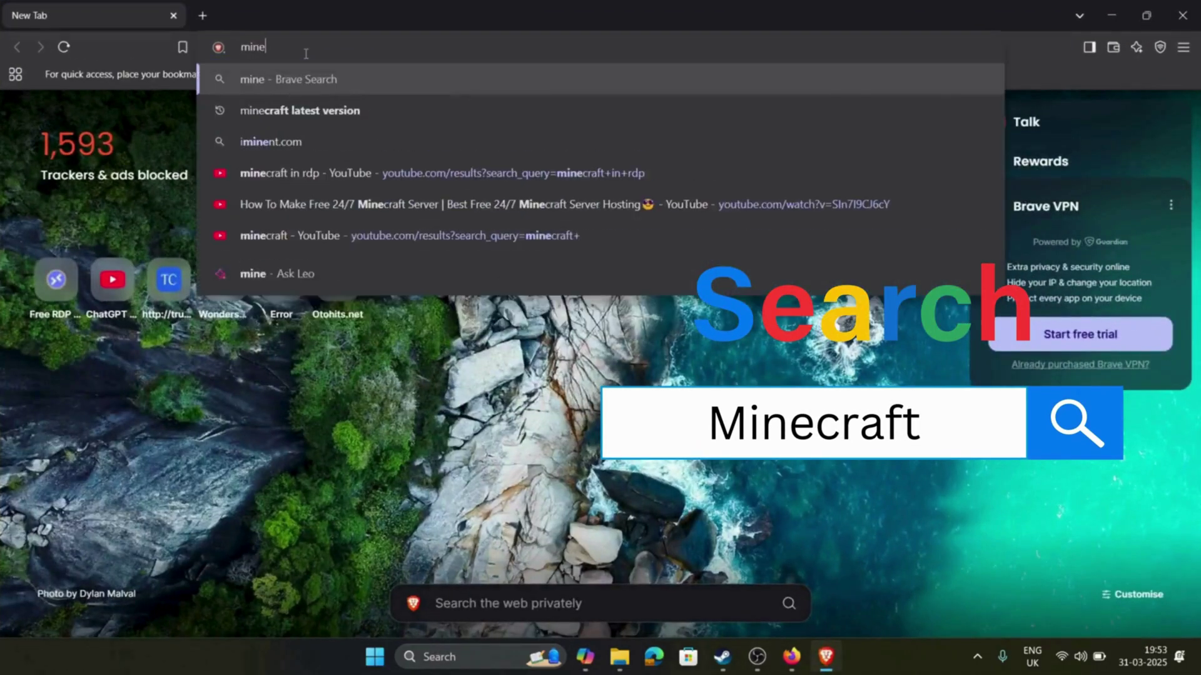
pyautogui.write('craft&source=desktop')
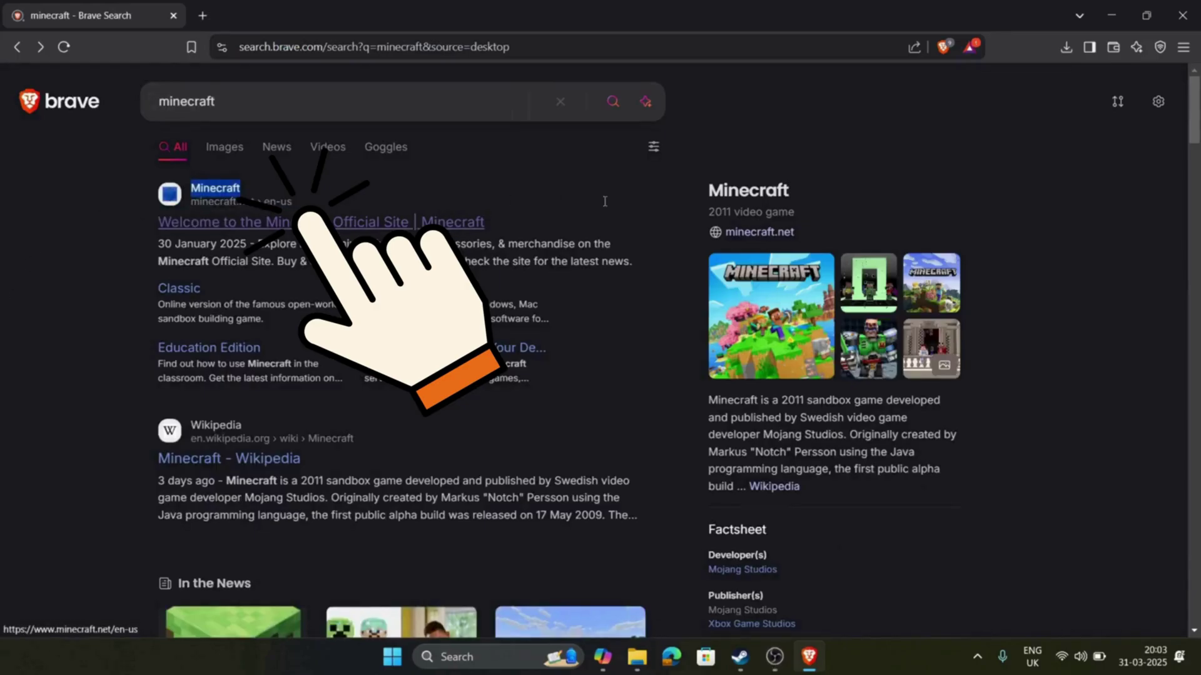
pyautogui.click(319, 224)
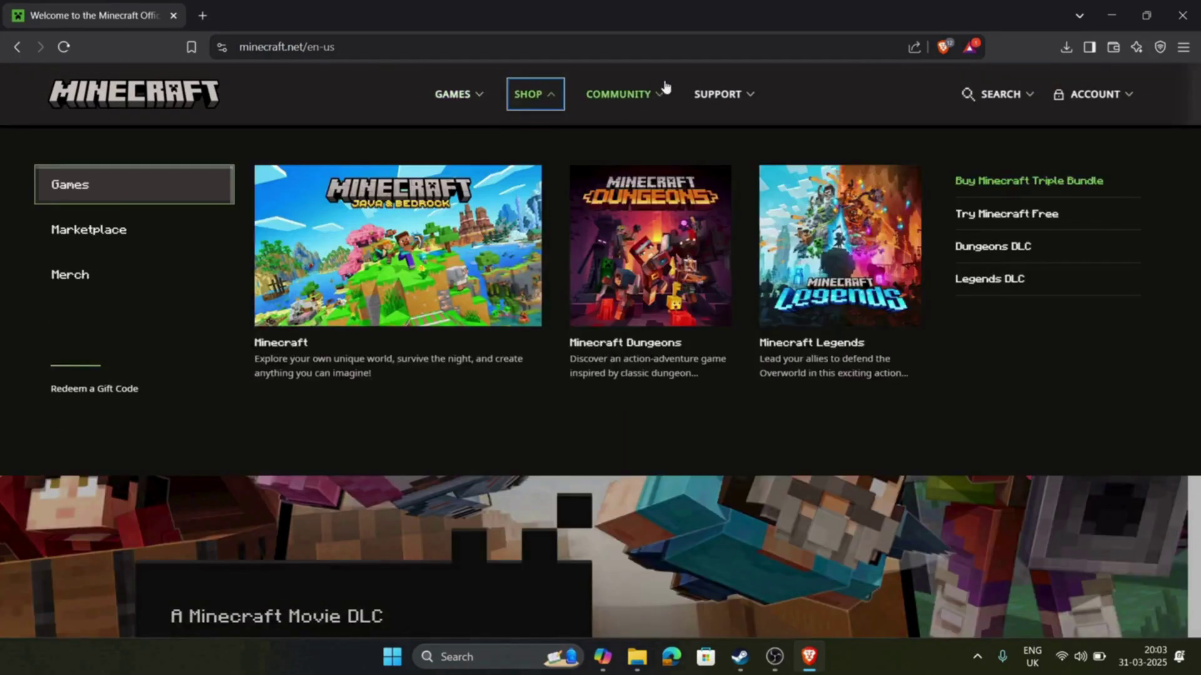
# Open the Try Minecraft Free page from the site's Games section
pyautogui.moveTo(677, 92)
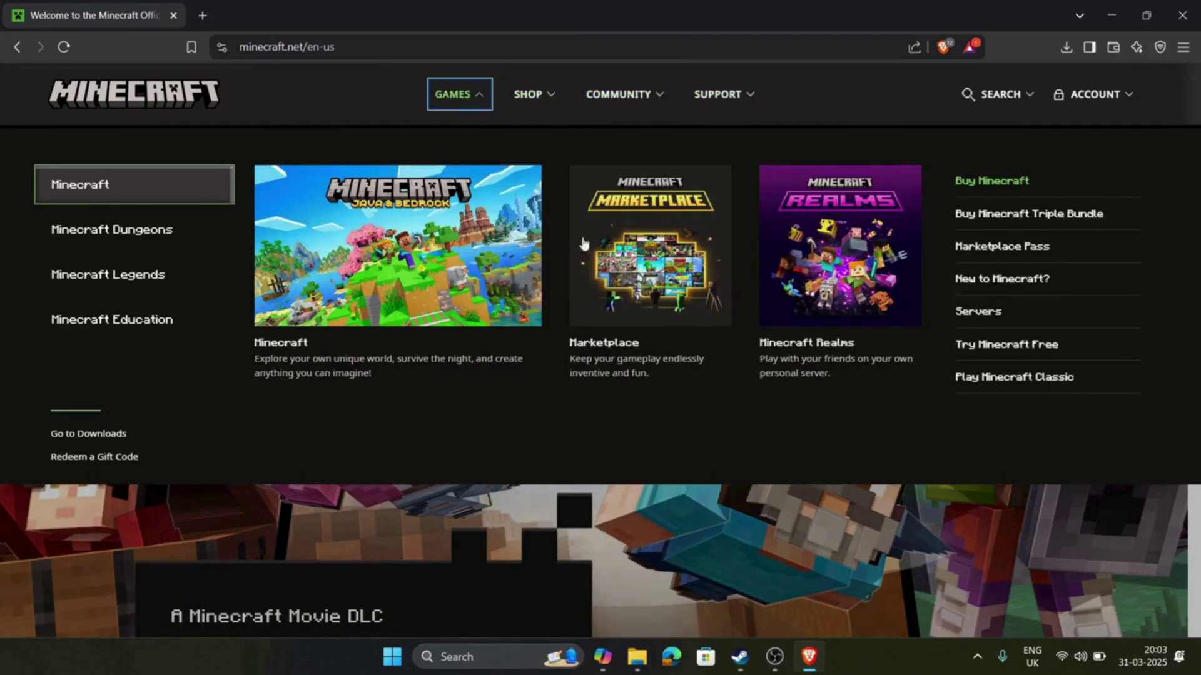
pyautogui.click(466, 100)
pyautogui.click(466, 100)
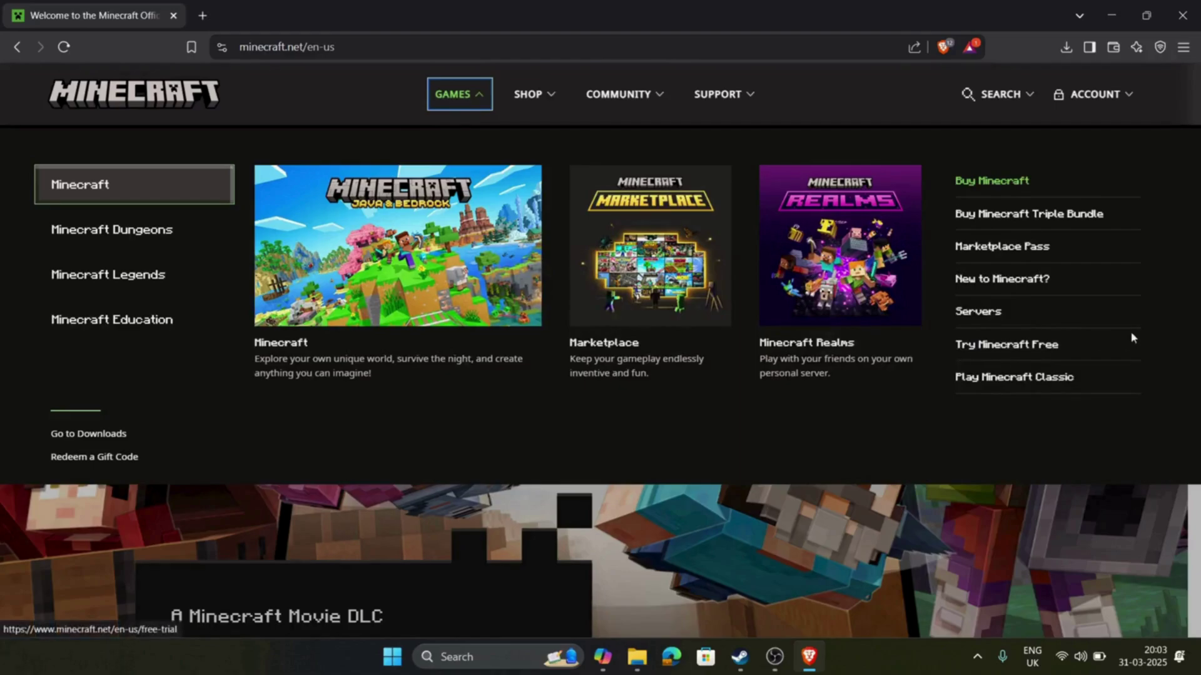
pyautogui.click(1016, 345)
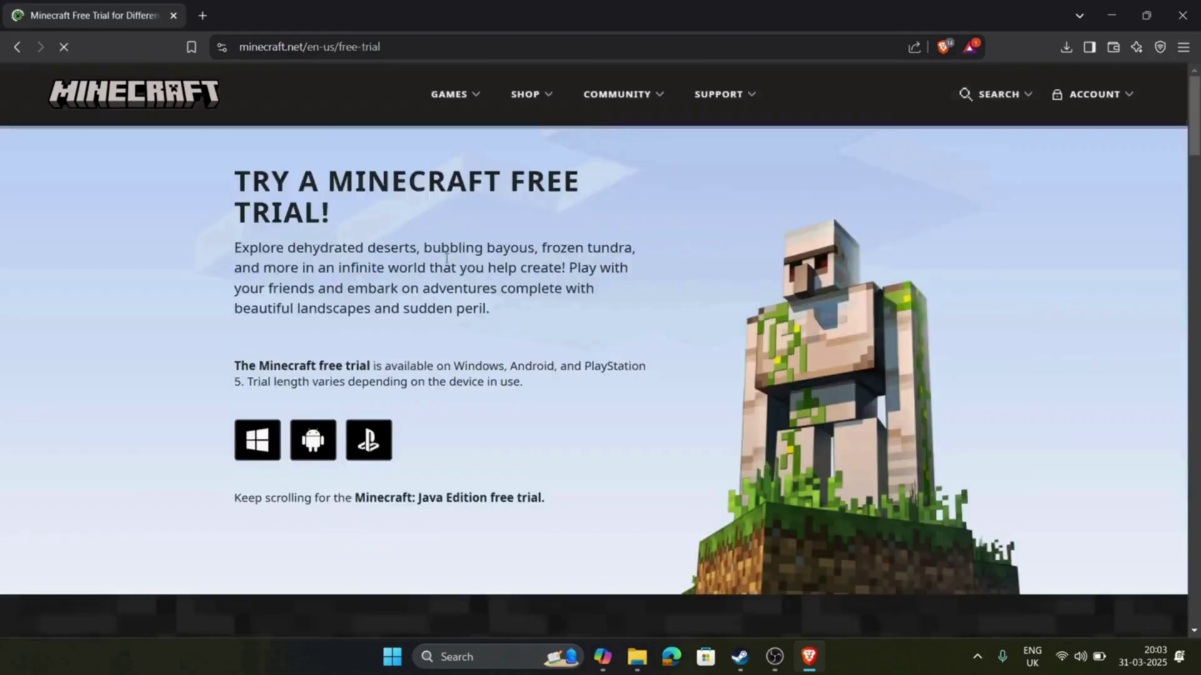
# Find the Java Edition free trial download and view its macOS and Linux install instructions
pyautogui.scroll(-6, 463, 296)
pyautogui.scroll(2, 463, 295)
pyautogui.scroll(-14, 523, 300)
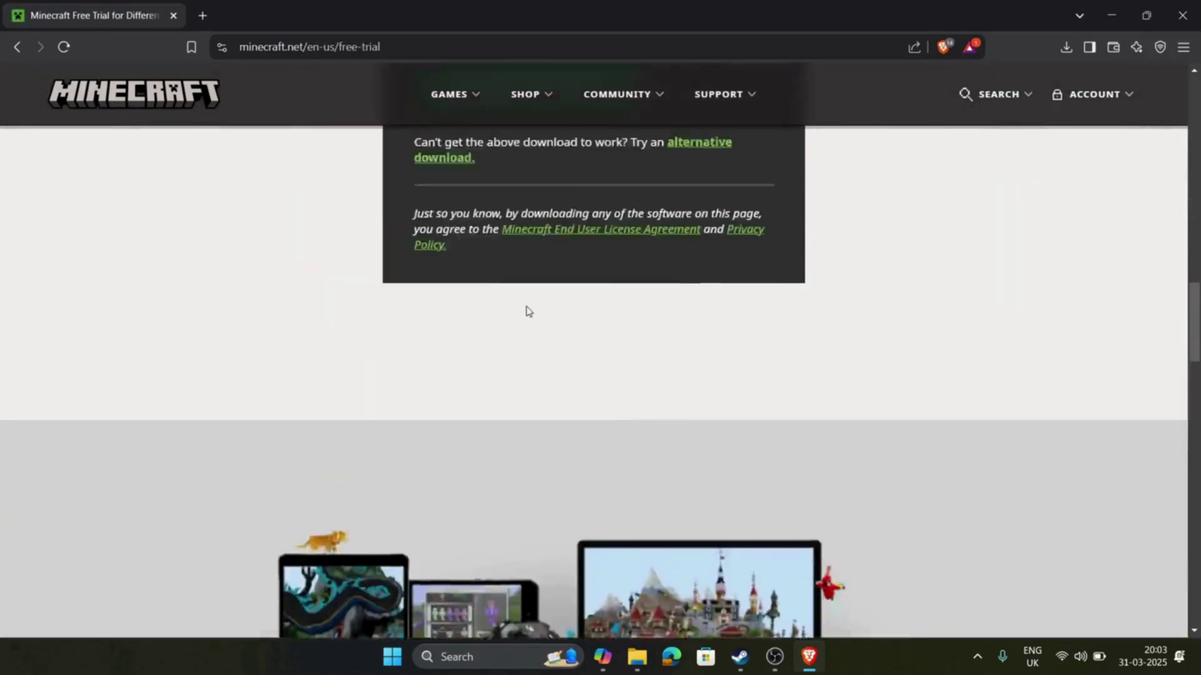
pyautogui.scroll(7, 526, 311)
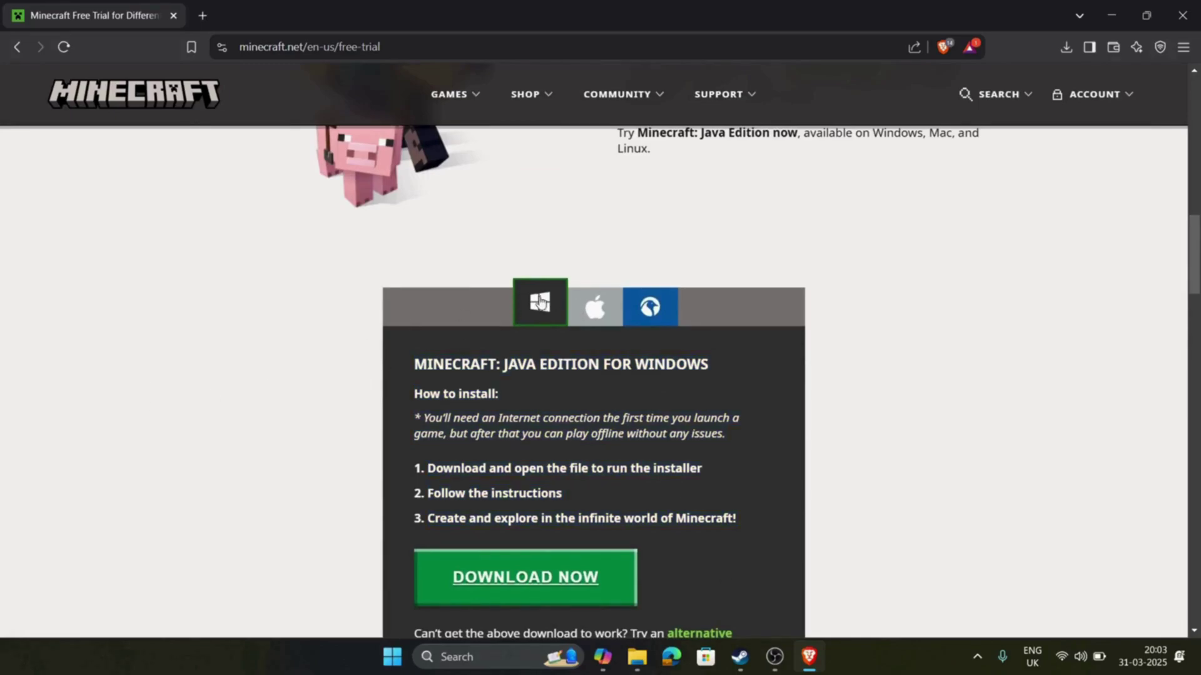
pyautogui.click(595, 305)
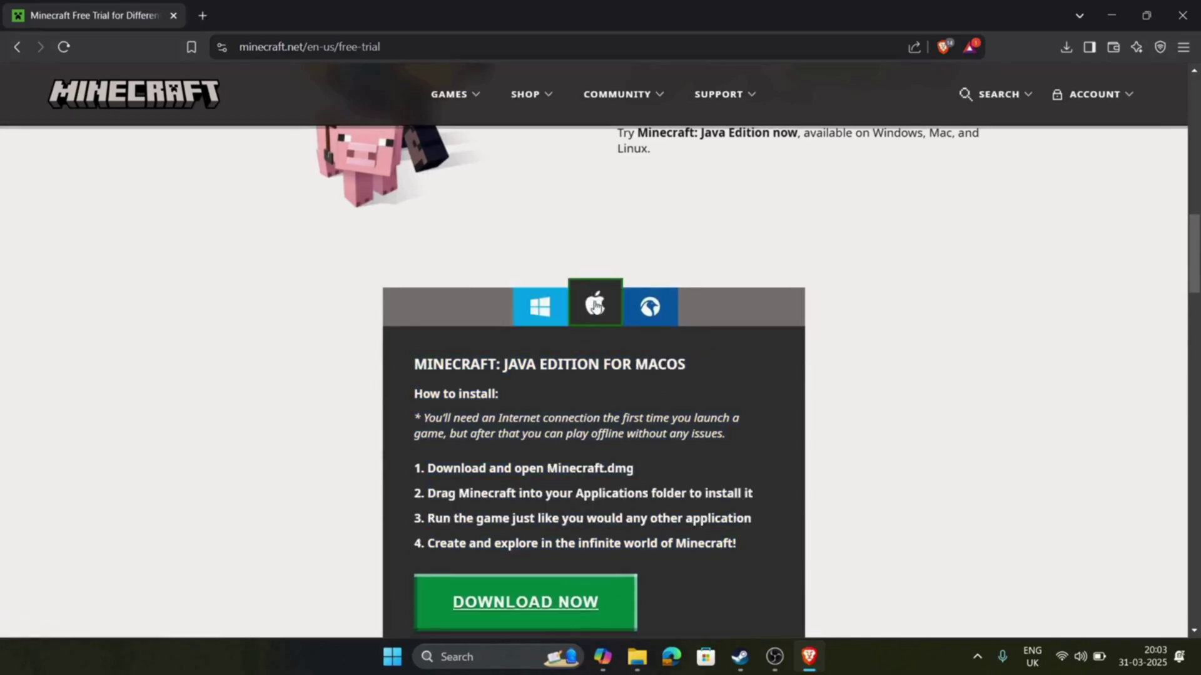
pyautogui.scroll(-1, 595, 305)
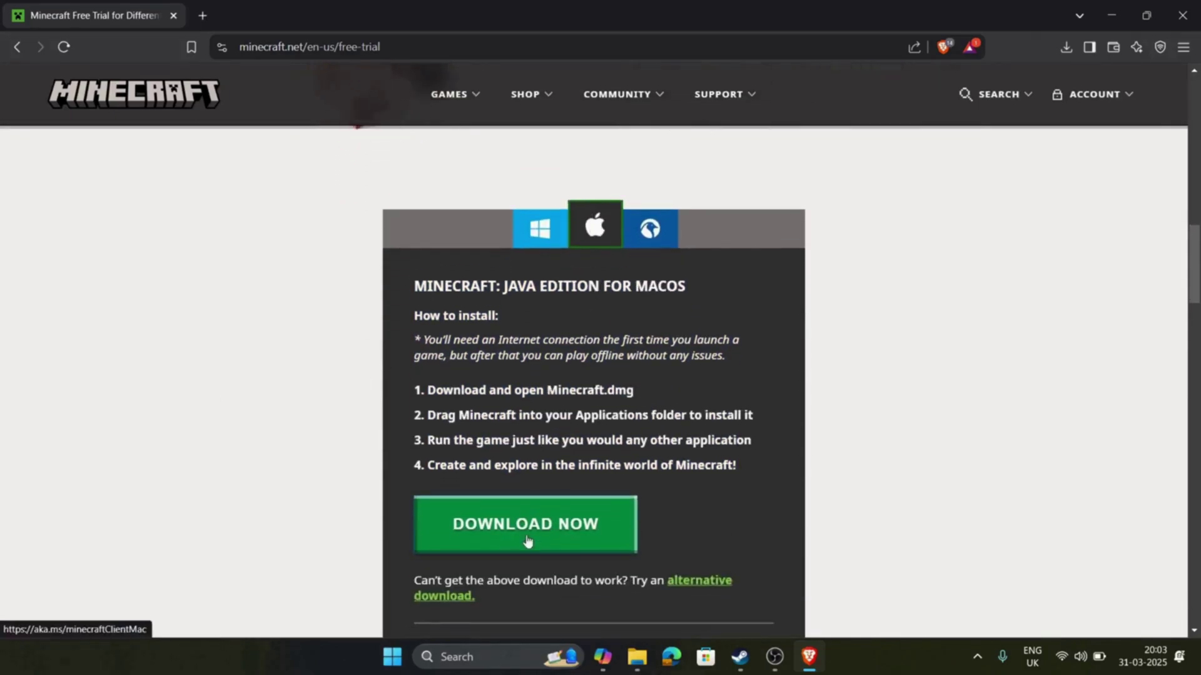
pyautogui.click(651, 229)
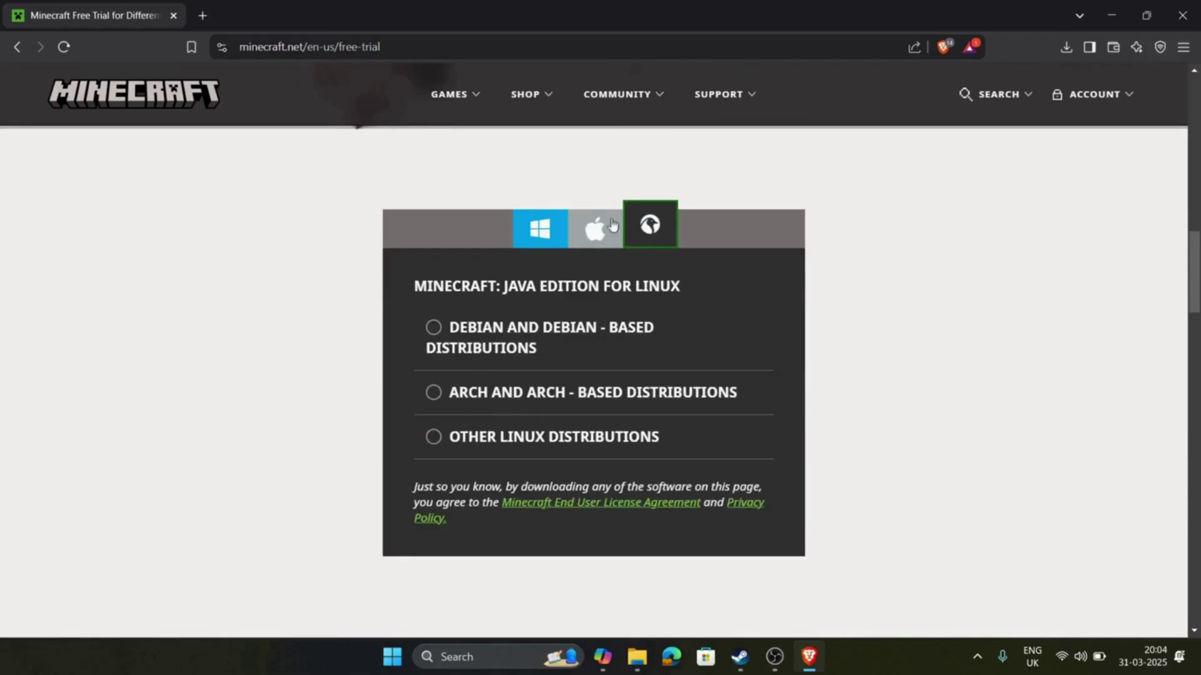
# Choose the Windows version of Minecraft: Java Edition and save its installer as MinecraftInstaller in Downloads
pyautogui.click(555, 237)
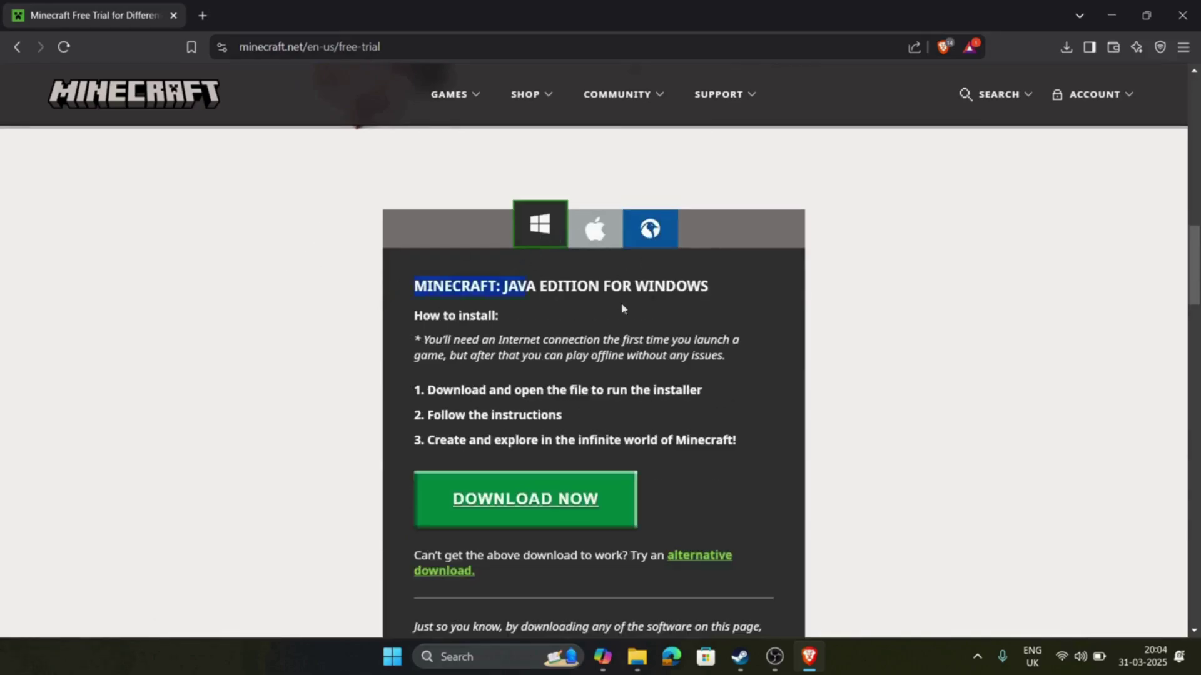
pyautogui.scroll(-2, 196, 311)
pyautogui.scroll(2, 278, 317)
pyautogui.click(575, 506)
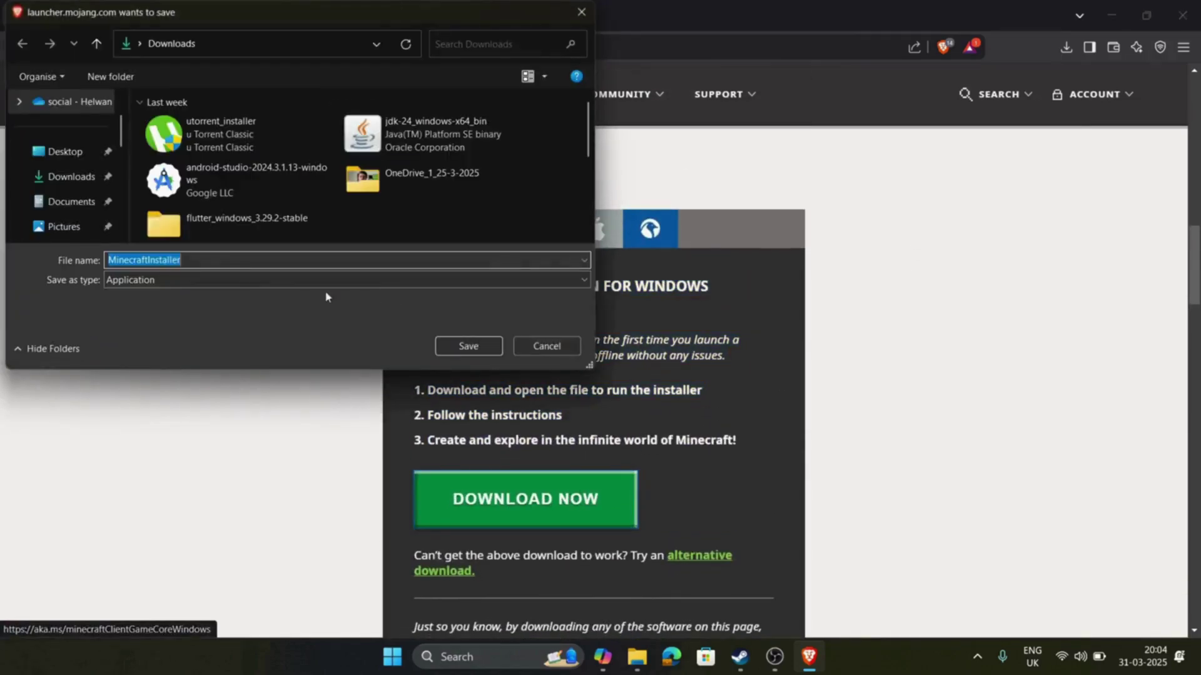
pyautogui.click(207, 262)
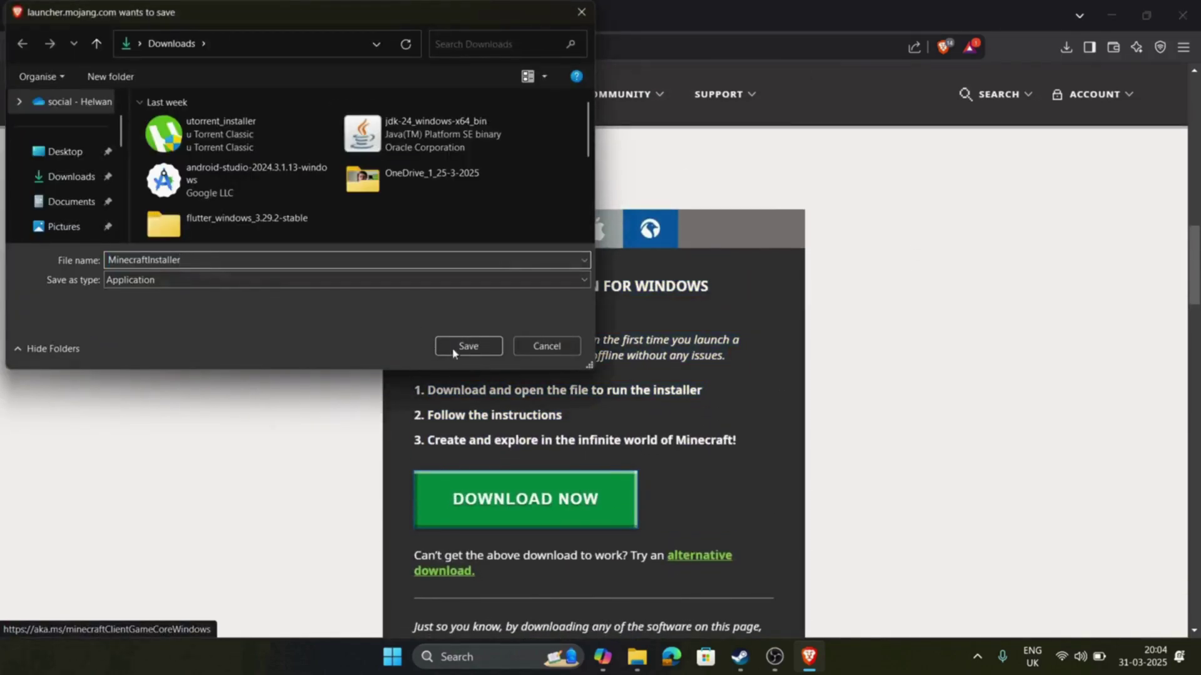
pyautogui.click(468, 346)
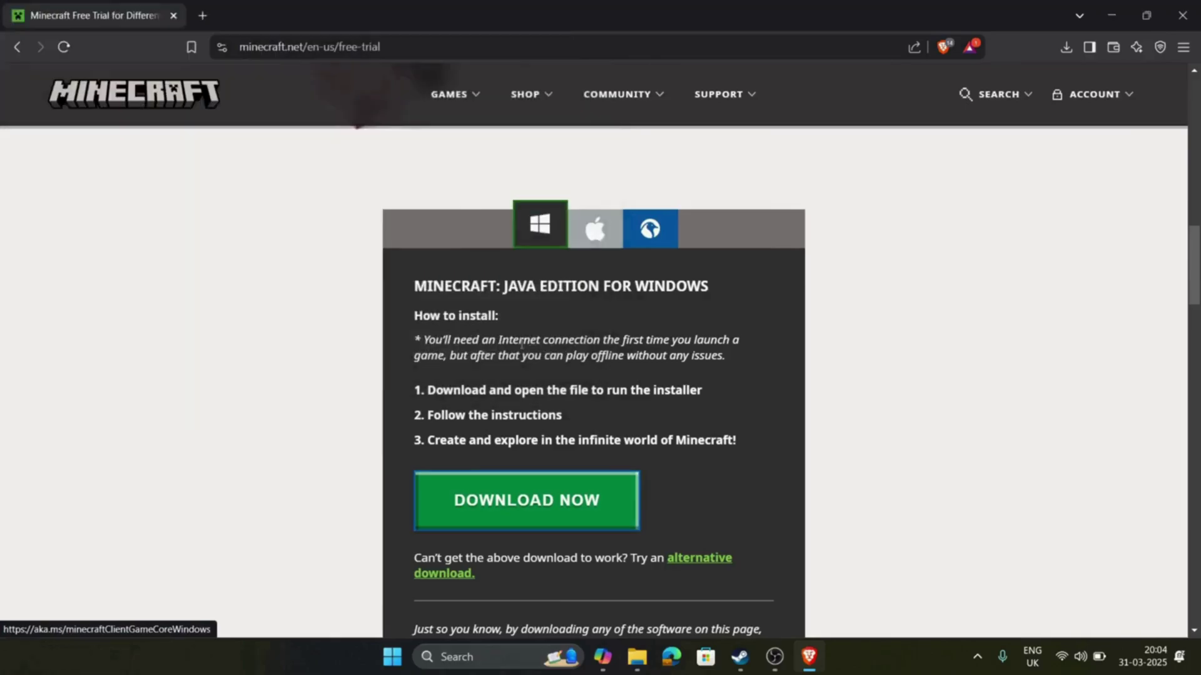
# Open the full downloads list, run the newest MinecraftInstaller.exe and show the desktop
pyautogui.click(1061, 50)
pyautogui.click(890, 194)
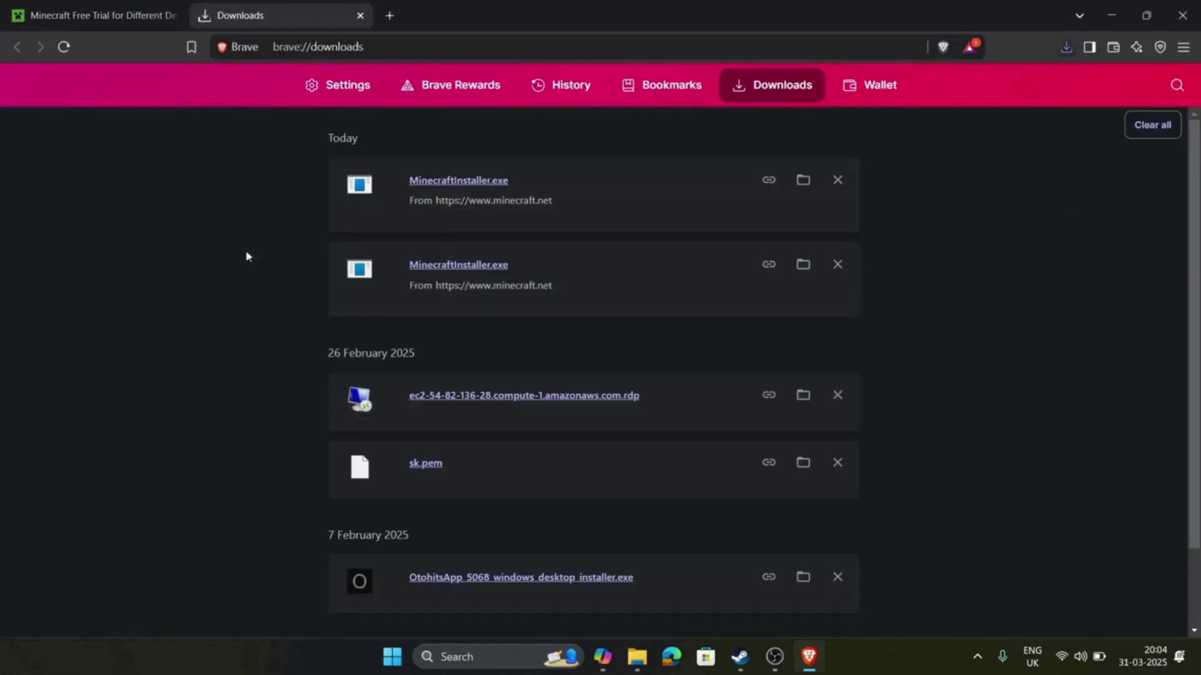
pyautogui.click(433, 189)
pyautogui.press('super+d')
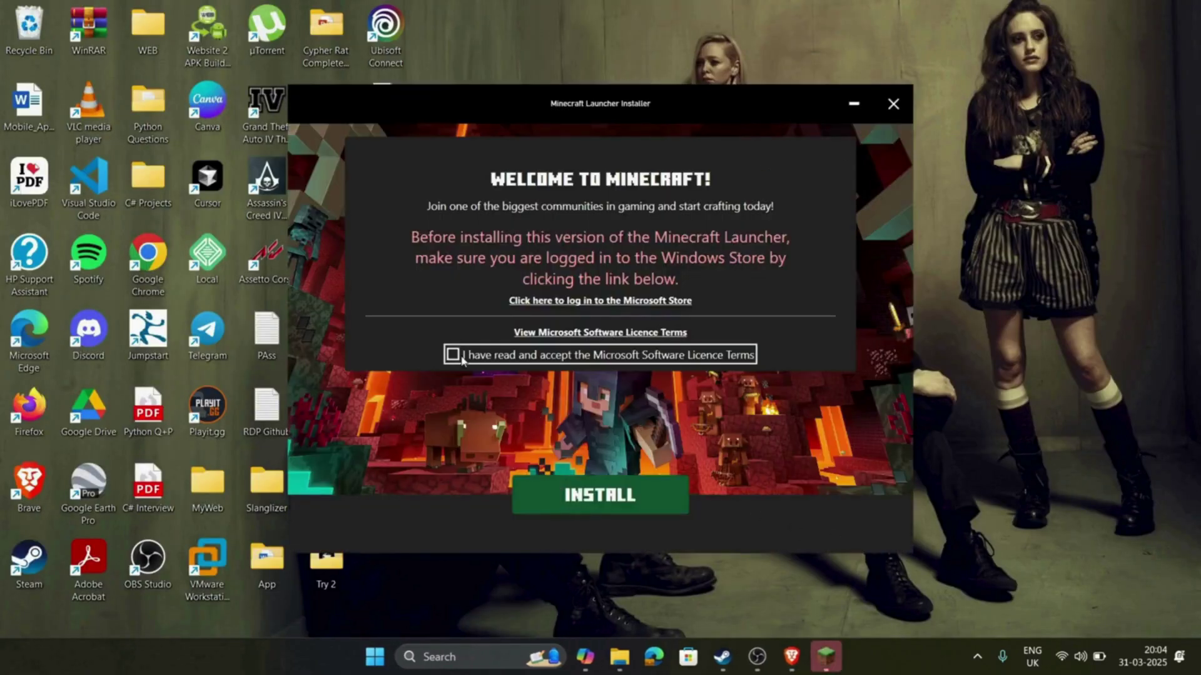
# Accept the Microsoft Software Licence Terms, install the Minecraft Launcher and start it
pyautogui.click(461, 357)
pyautogui.click(613, 496)
pyautogui.moveTo(648, 107); pyautogui.dragTo(574, 87)
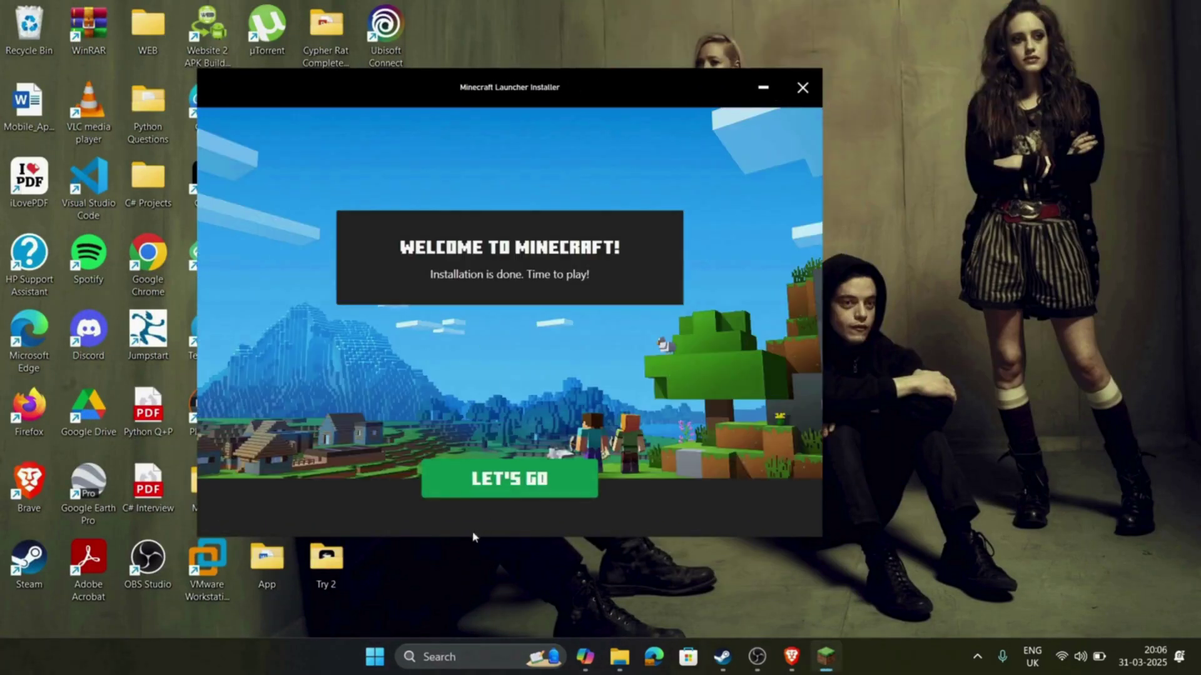
pyautogui.click(504, 481)
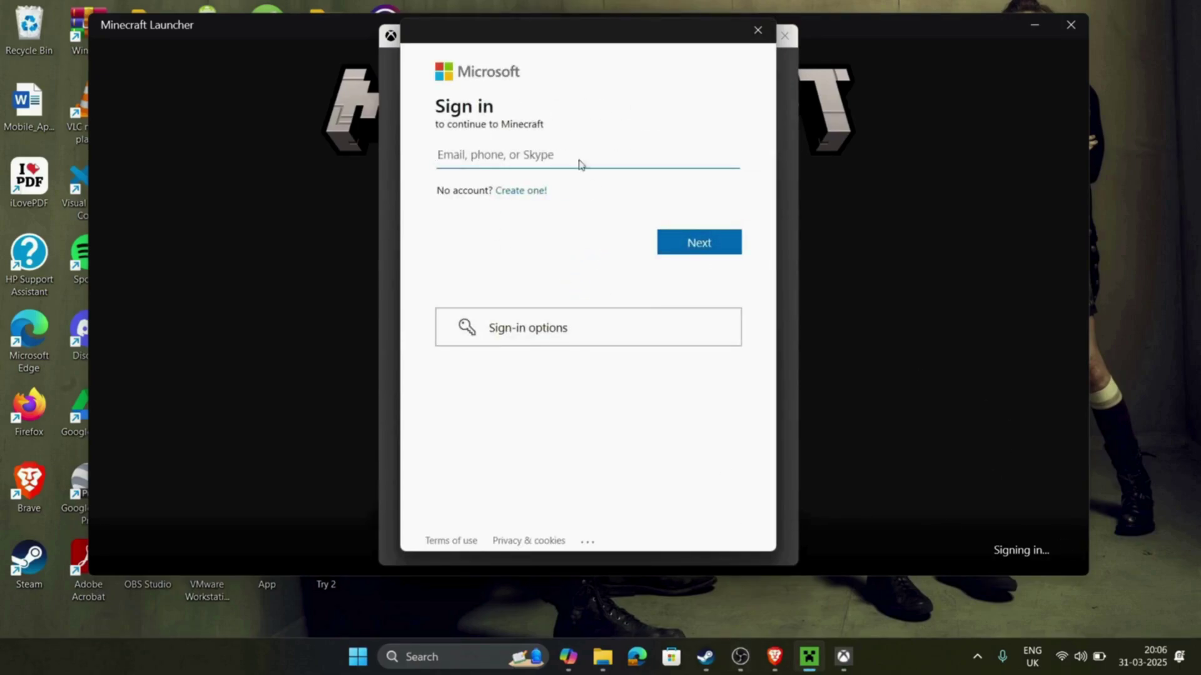
pyautogui.click(741, 667)
pyautogui.click(740, 668)
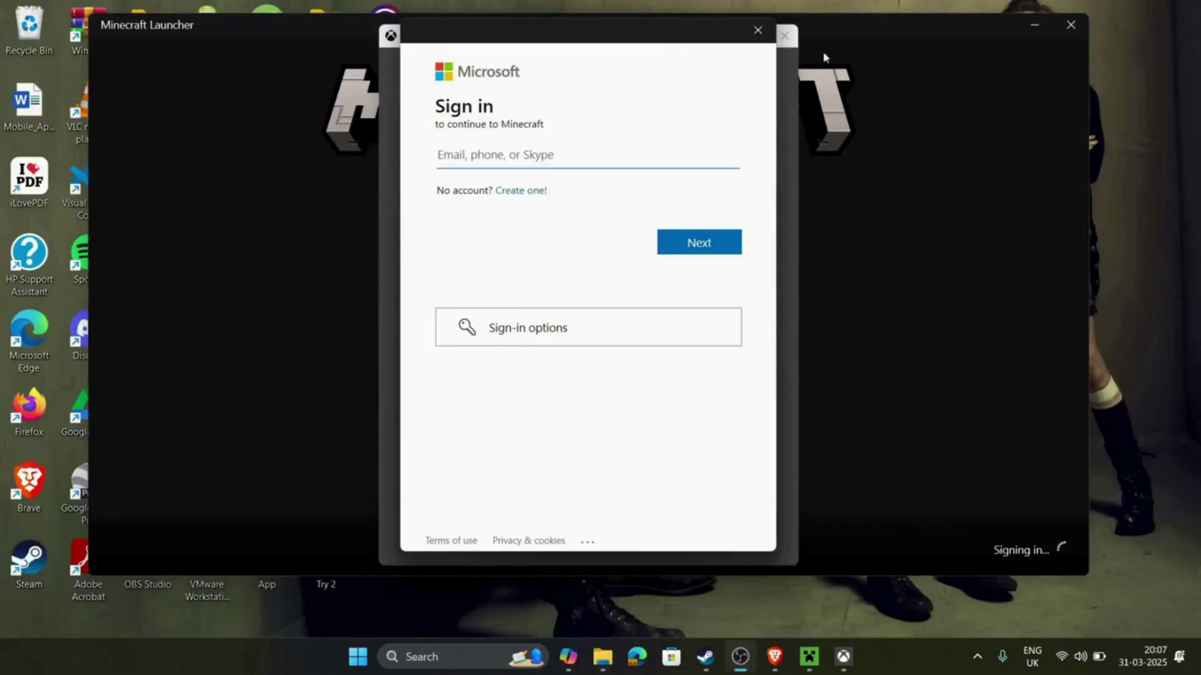
# Switch to Steam and search its store for minecraft
pyautogui.click(705, 656)
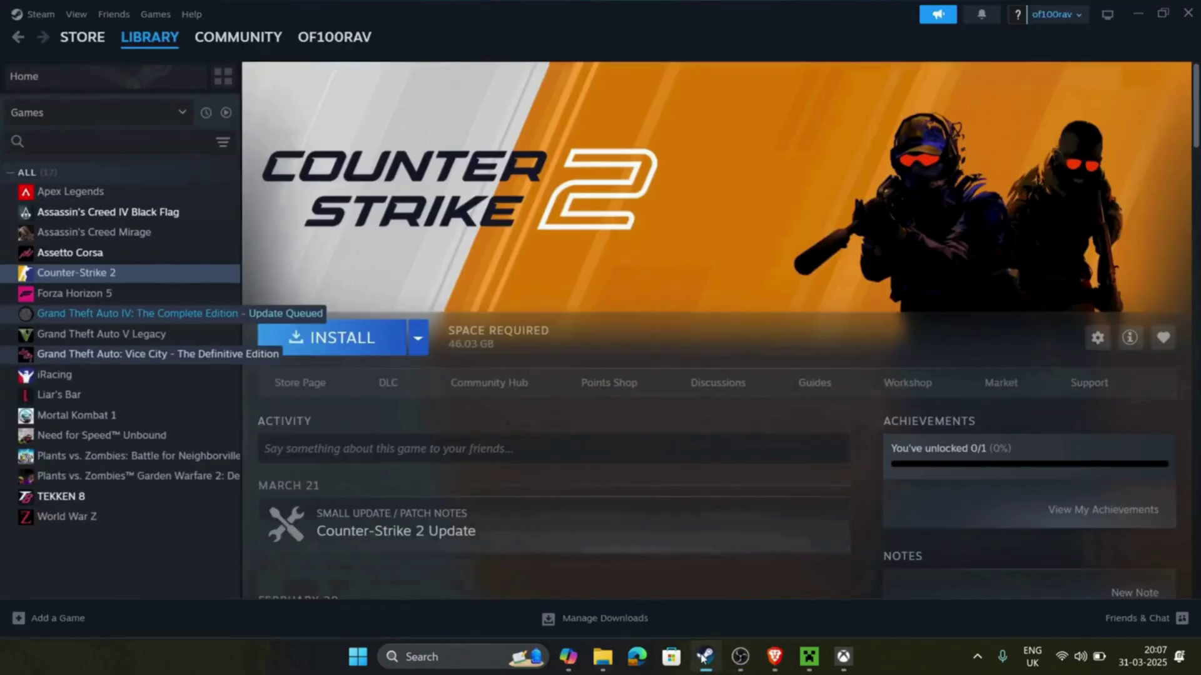
pyautogui.click(81, 35)
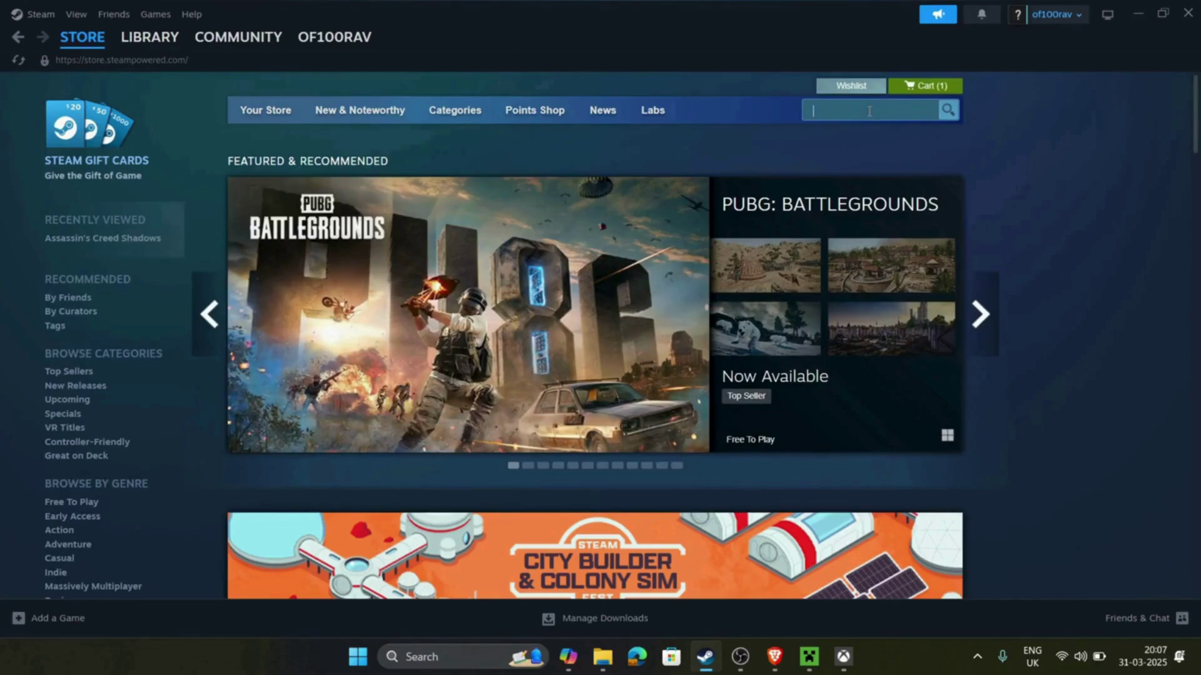
pyautogui.click(868, 113)
pyautogui.write('minecraft')
pyautogui.press('Return')
# Look through the store search results to check which Minecraft games are offered
pyautogui.scroll(-10, 413, 373)
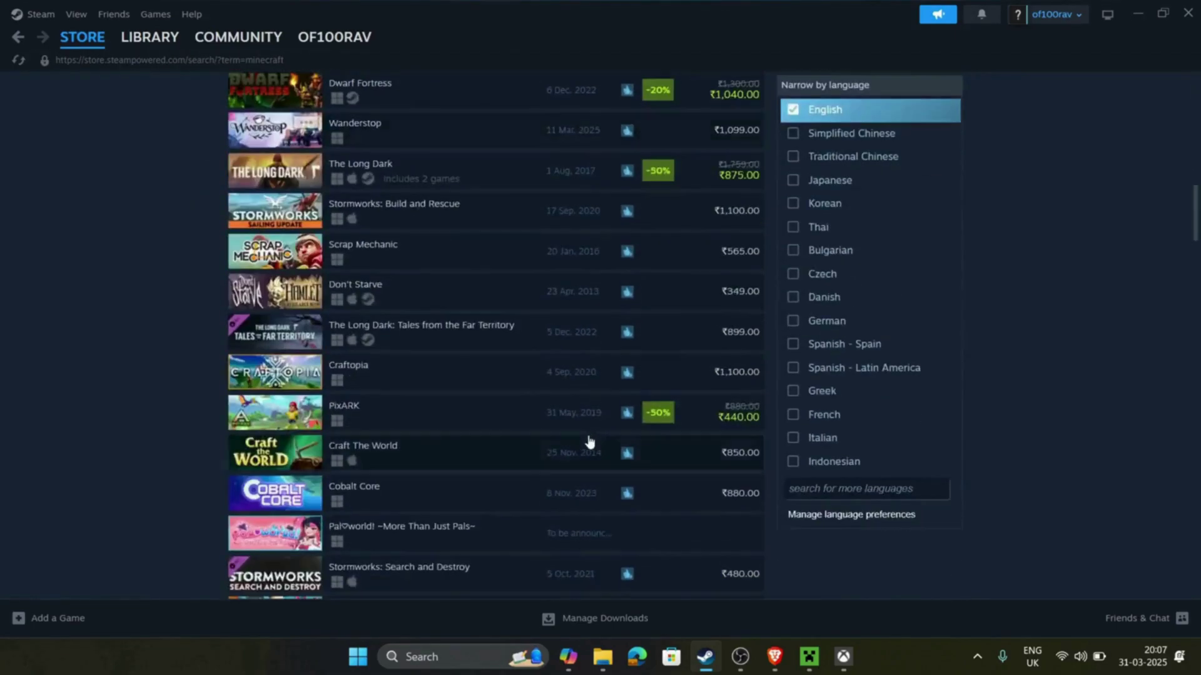
pyautogui.scroll(10, 571, 407)
pyautogui.moveTo(179, 317); pyautogui.dragTo(631, 672)
pyautogui.click(128, 182)
pyautogui.scroll(15, 635, 435)
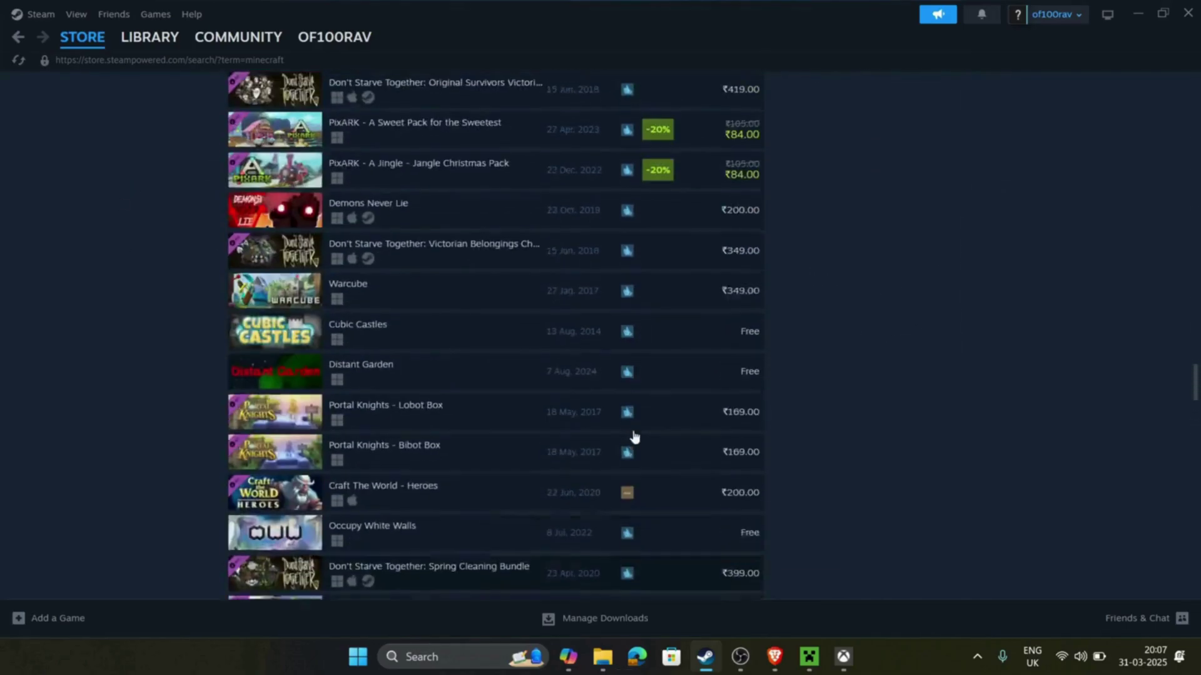
pyautogui.scroll(6, 619, 406)
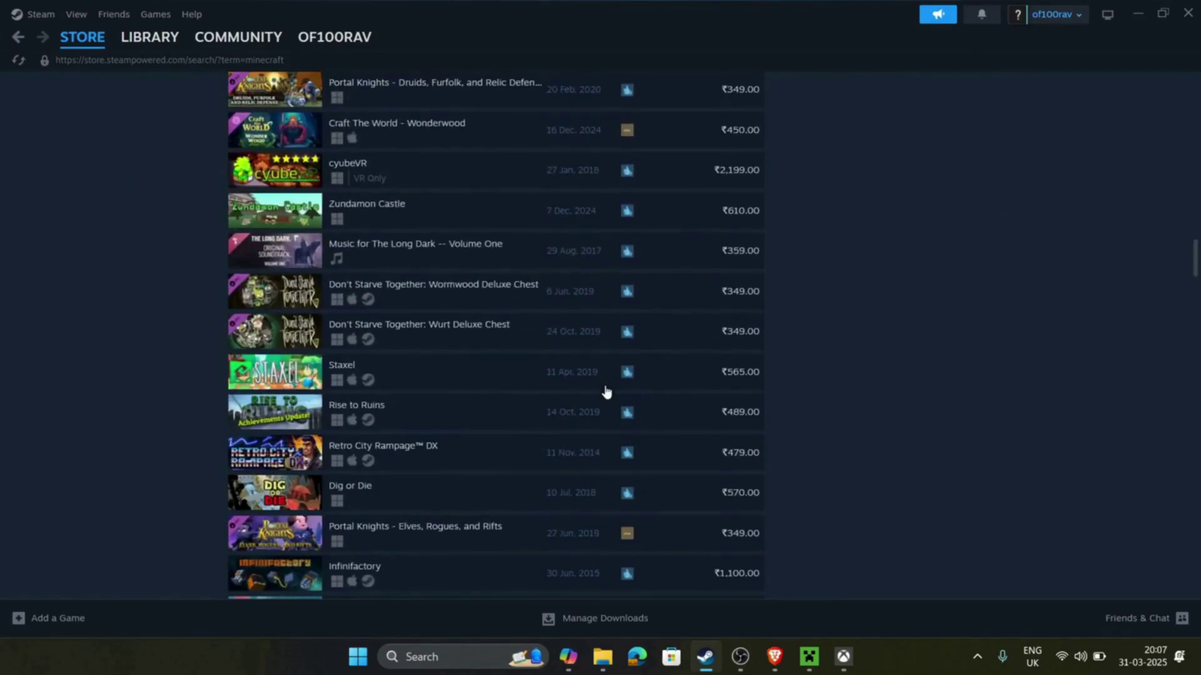
pyautogui.scroll(15, 605, 386)
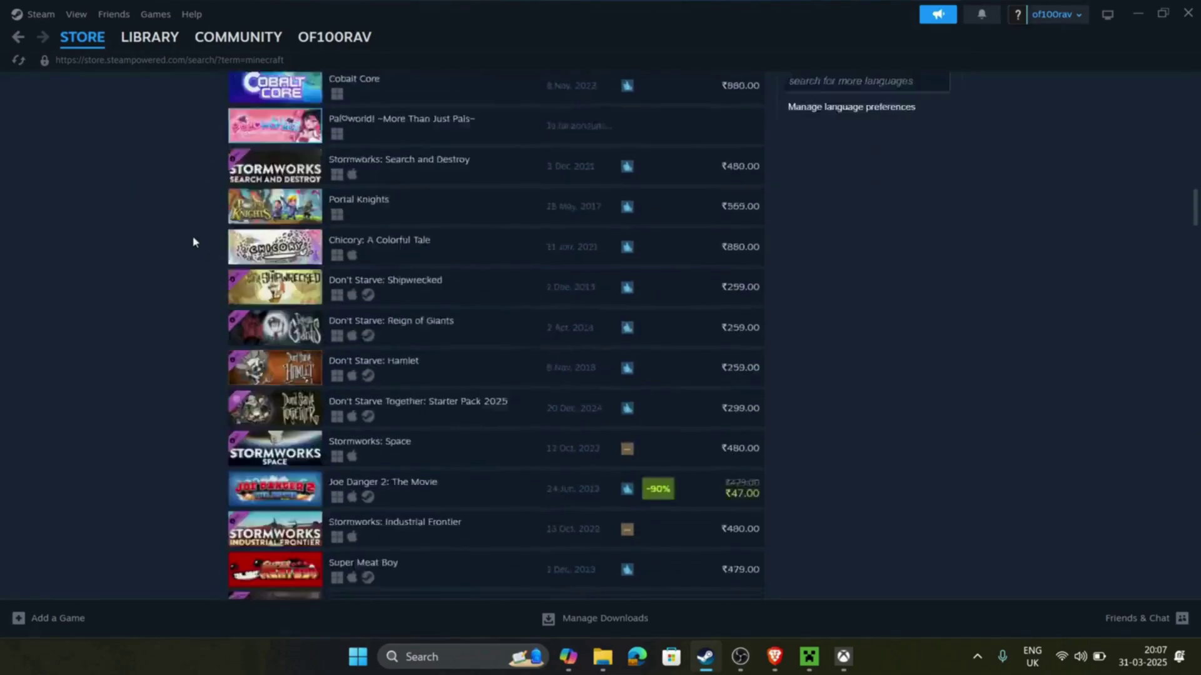
pyautogui.scroll(12, 164, 159)
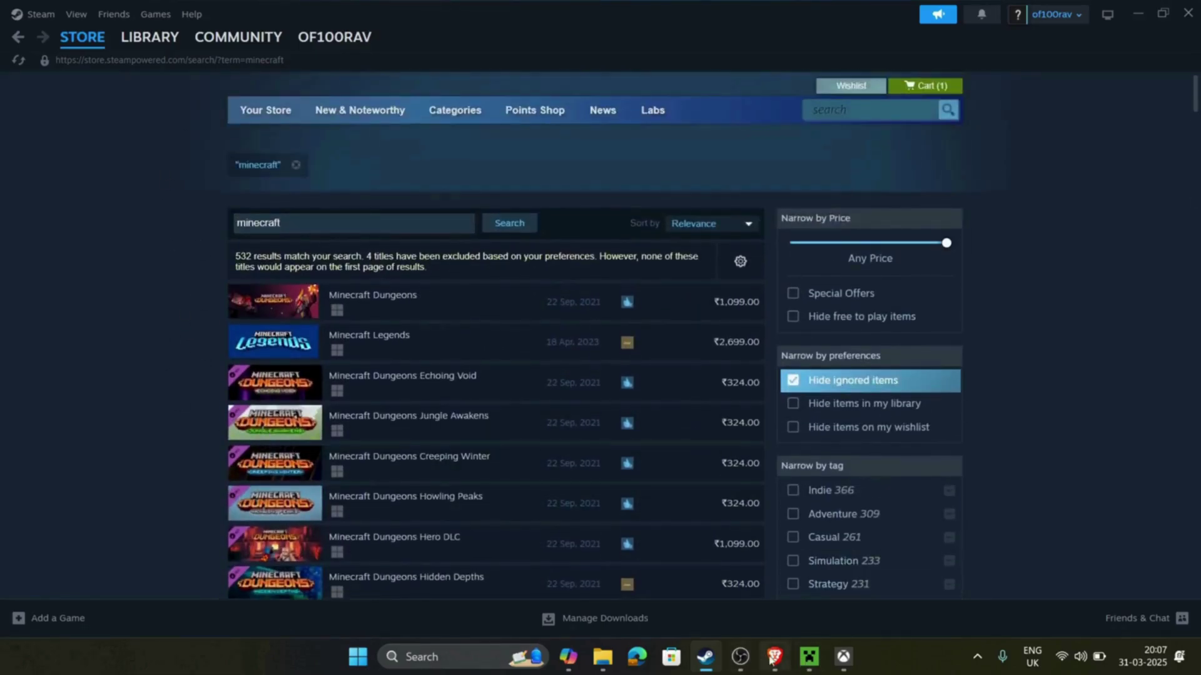
# Return to the launcher's Microsoft sign-in window and start entering the account e-mail
pyautogui.click(740, 657)
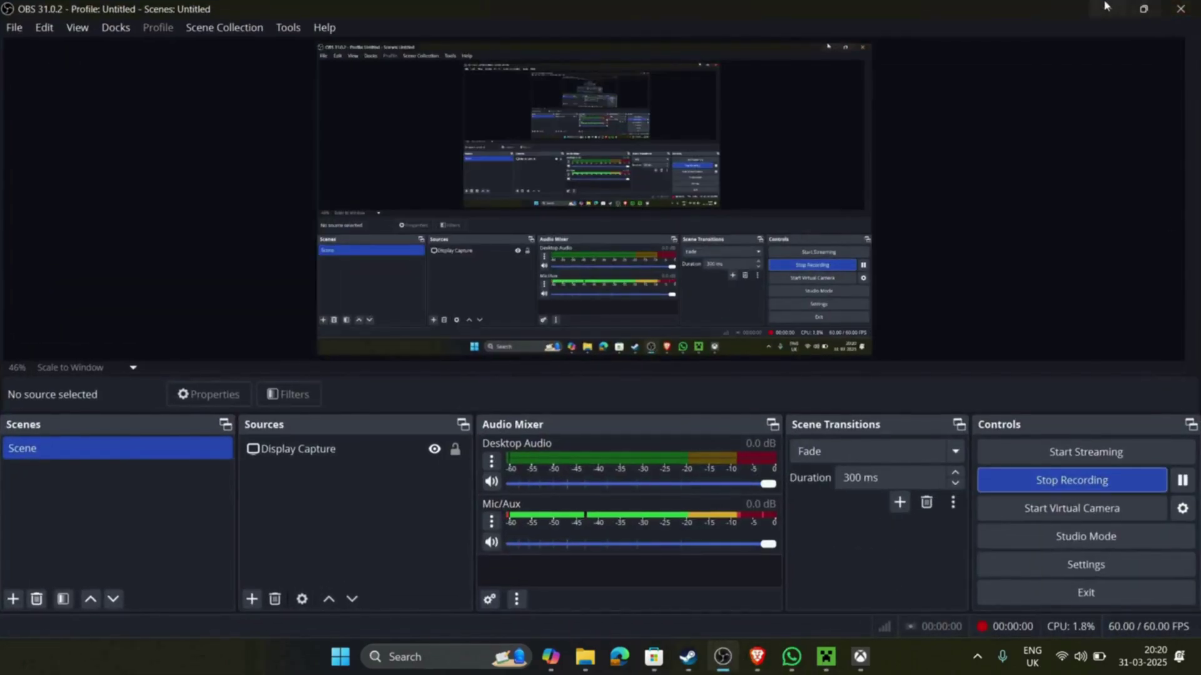
pyautogui.click(1105, 6)
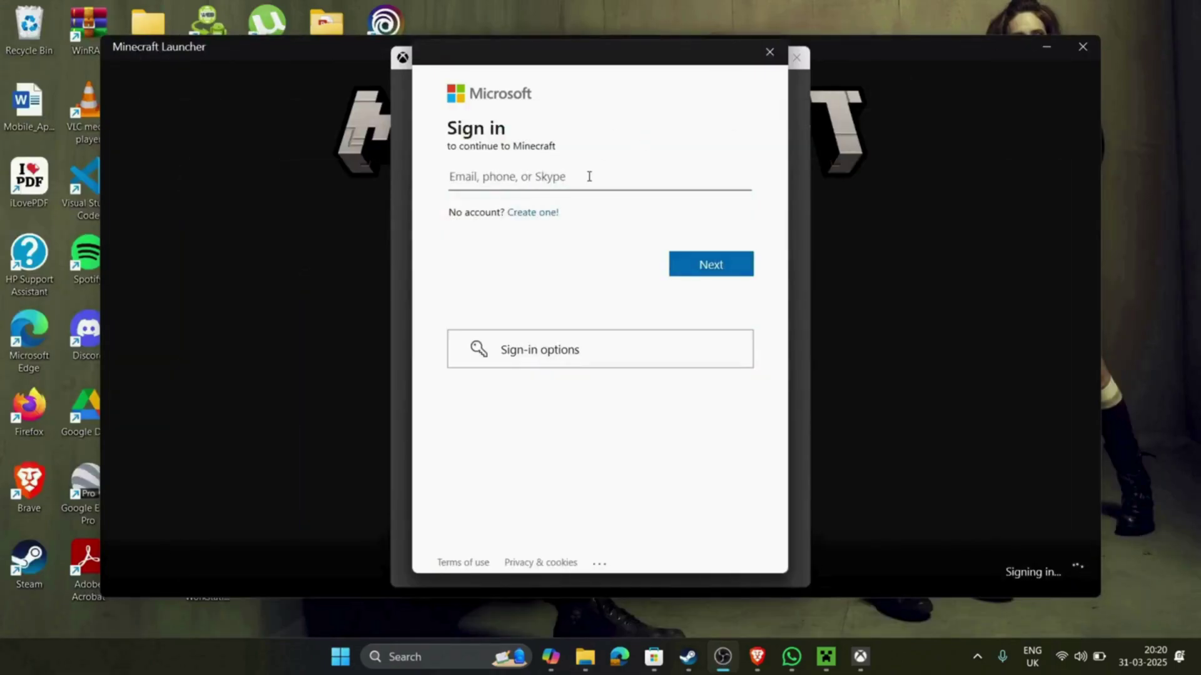
pyautogui.write('sau')
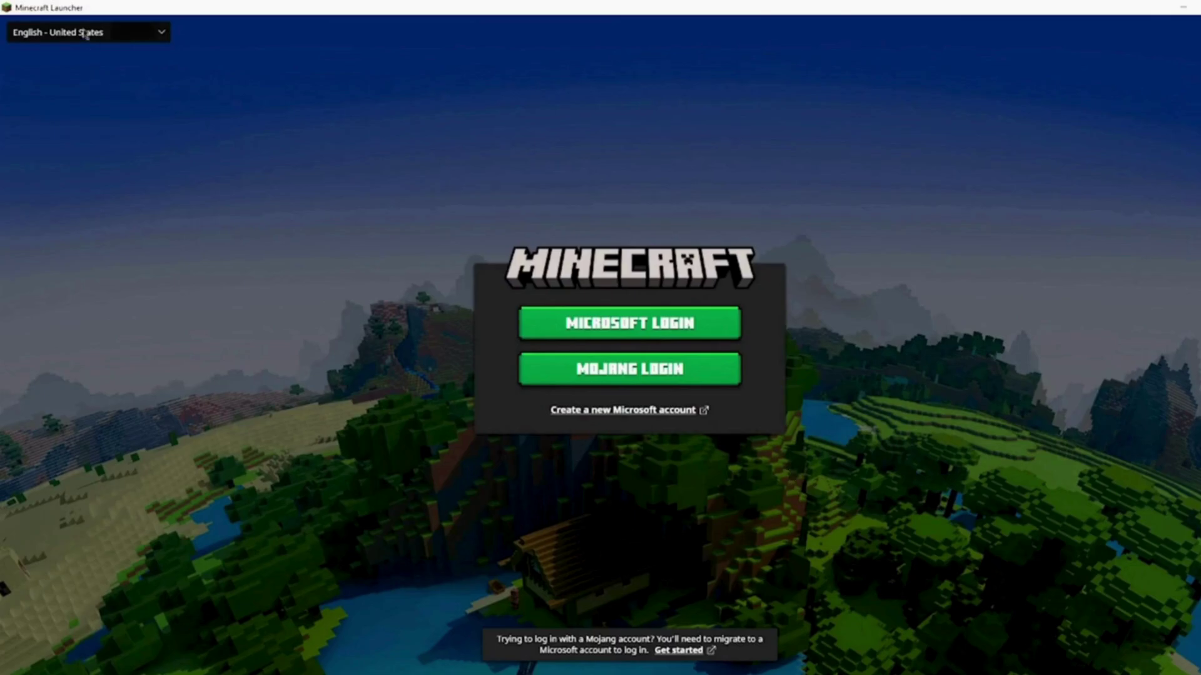
pyautogui.click(85, 32)
pyautogui.click(86, 32)
pyautogui.click(88, 34)
pyautogui.click(89, 34)
# Log in to the Minecraft Launcher with the Microsoft account and continue with its Xbox Live profile
pyautogui.click(624, 337)
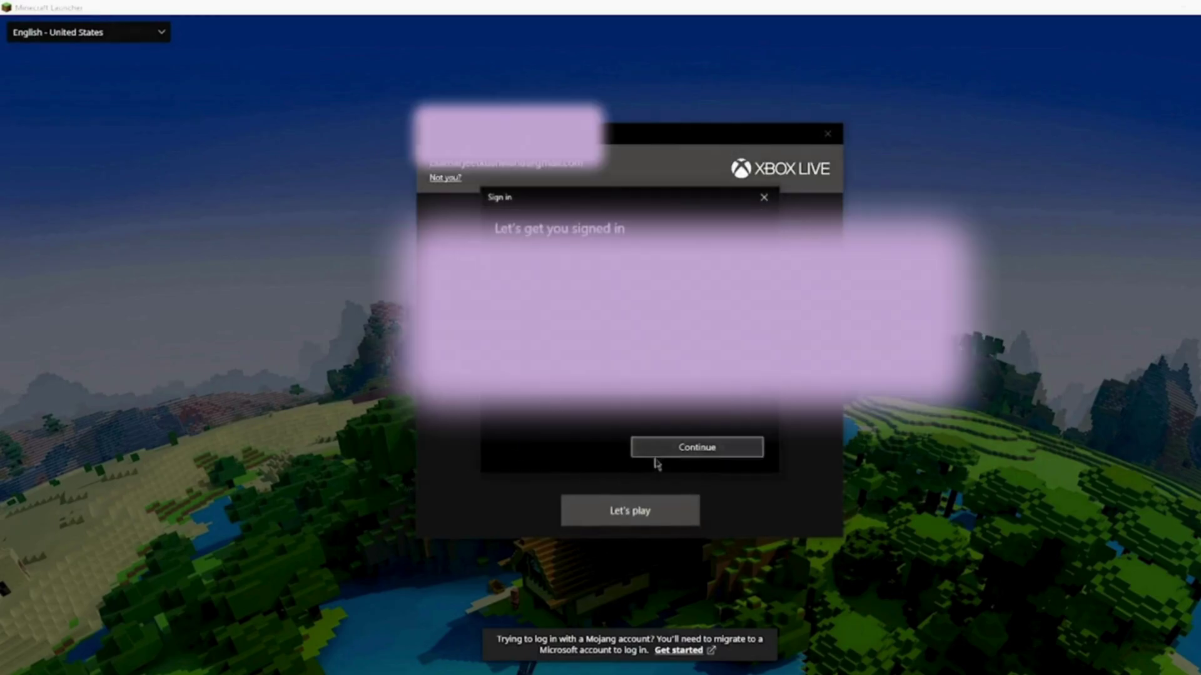
pyautogui.click(693, 454)
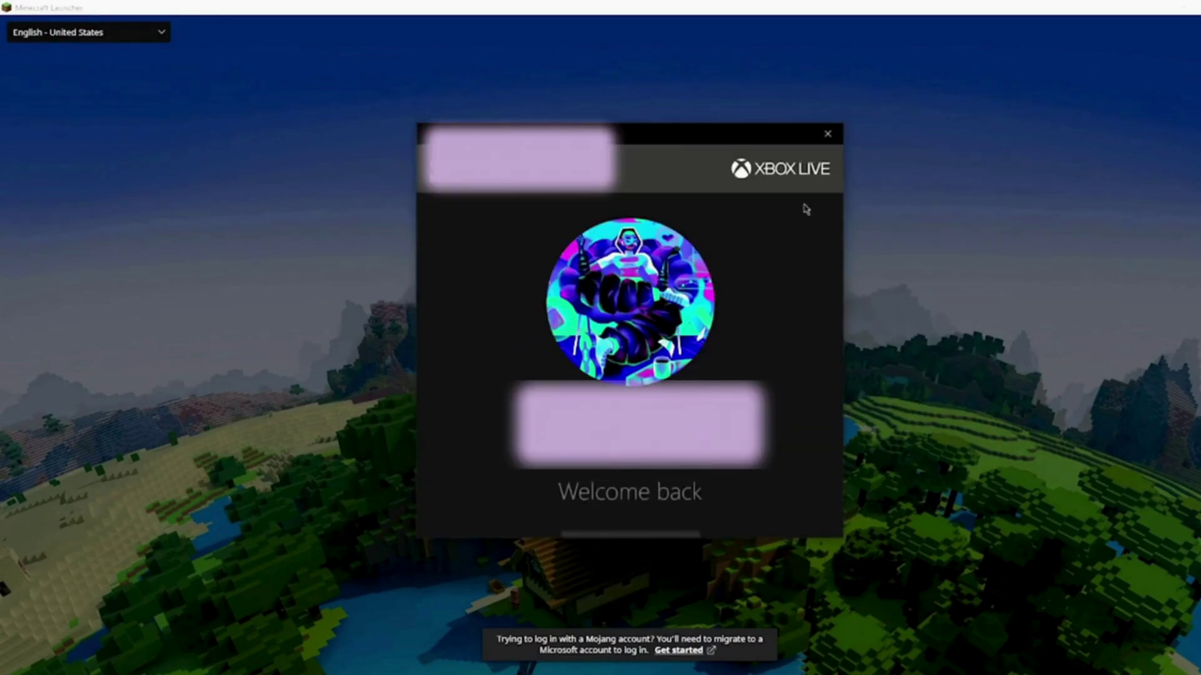
pyautogui.click(641, 511)
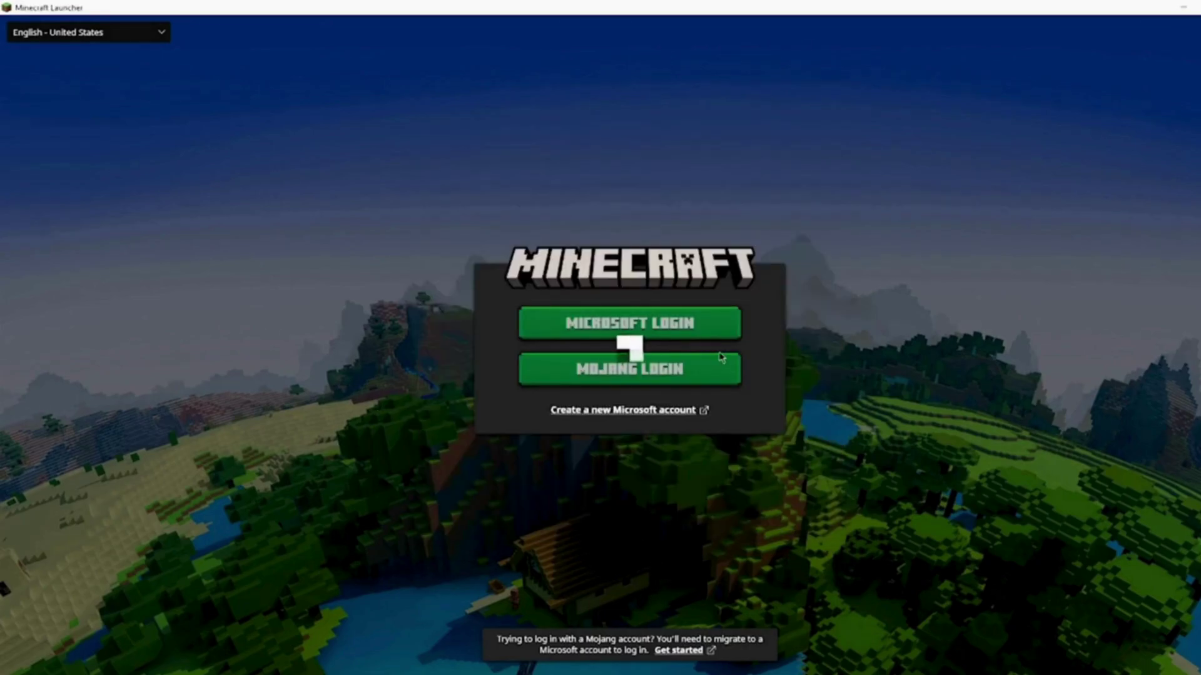
pyautogui.scroll(-8, 331, 510)
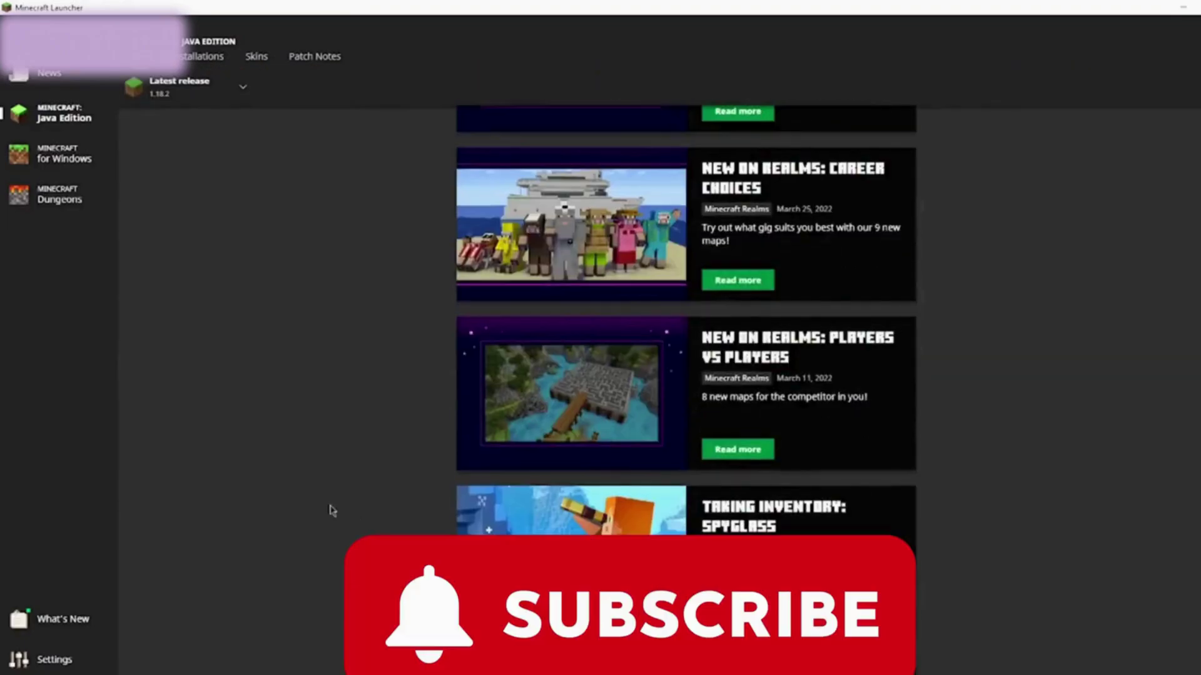
pyautogui.scroll(8, 296, 490)
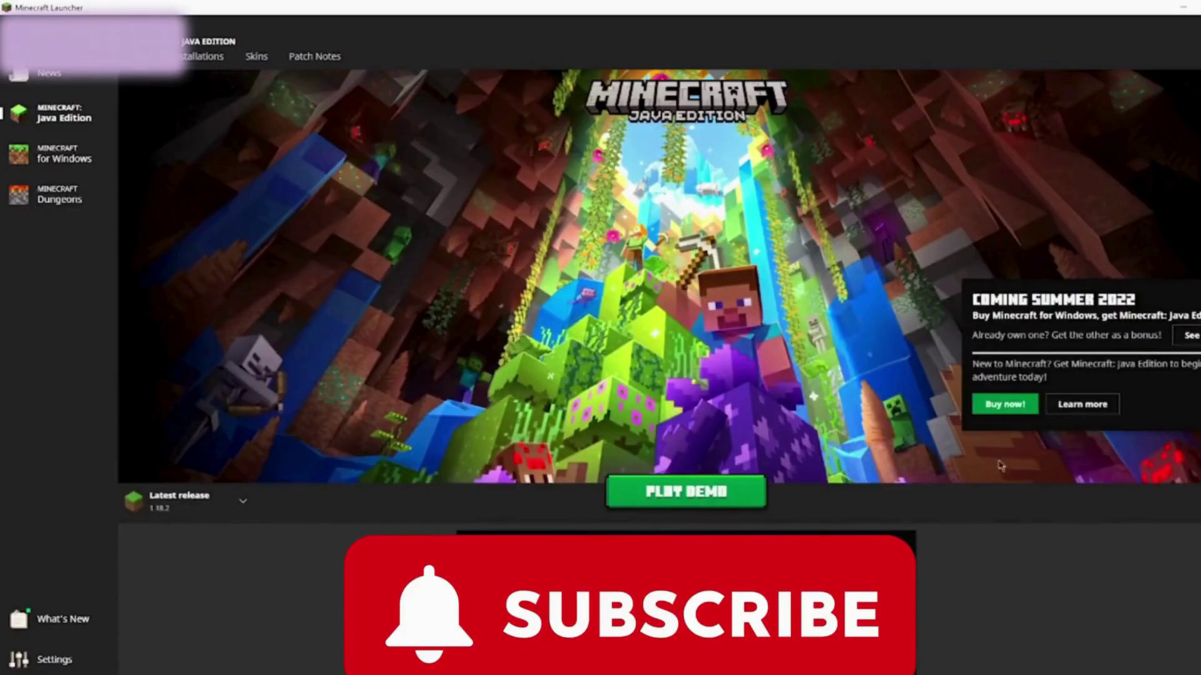
# Choose the latest release 1.18.2 of Minecraft: Java Edition and start its demo so the game files download
pyautogui.click(181, 501)
pyautogui.click(157, 438)
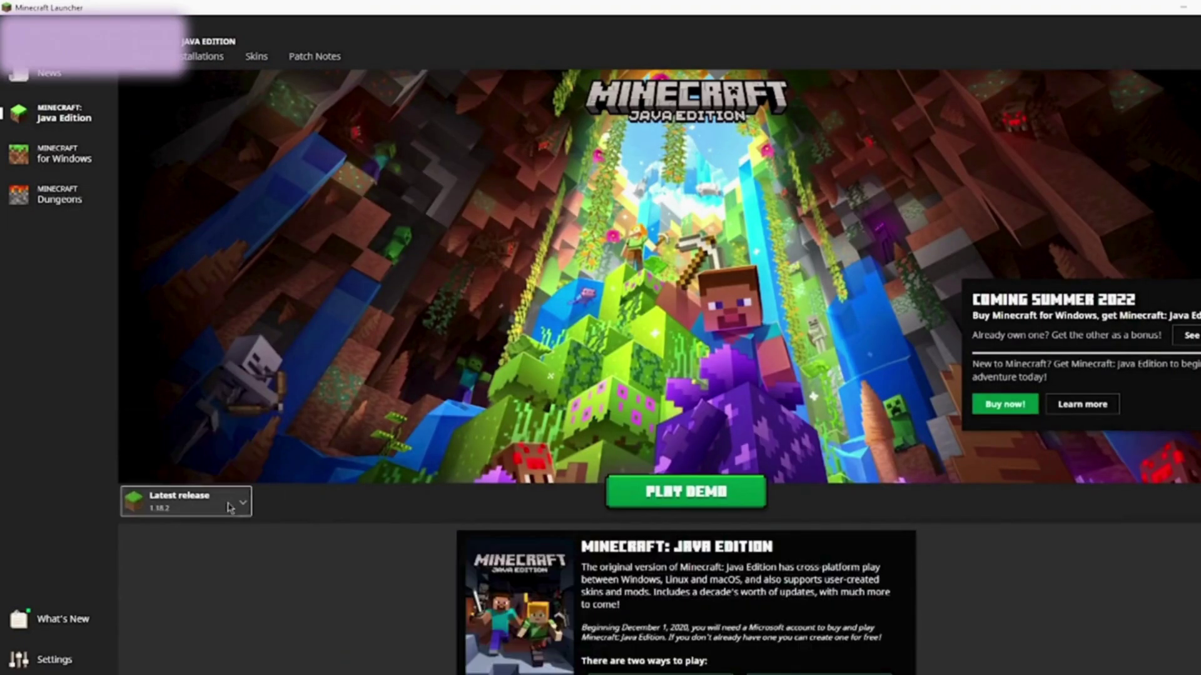
pyautogui.click(625, 492)
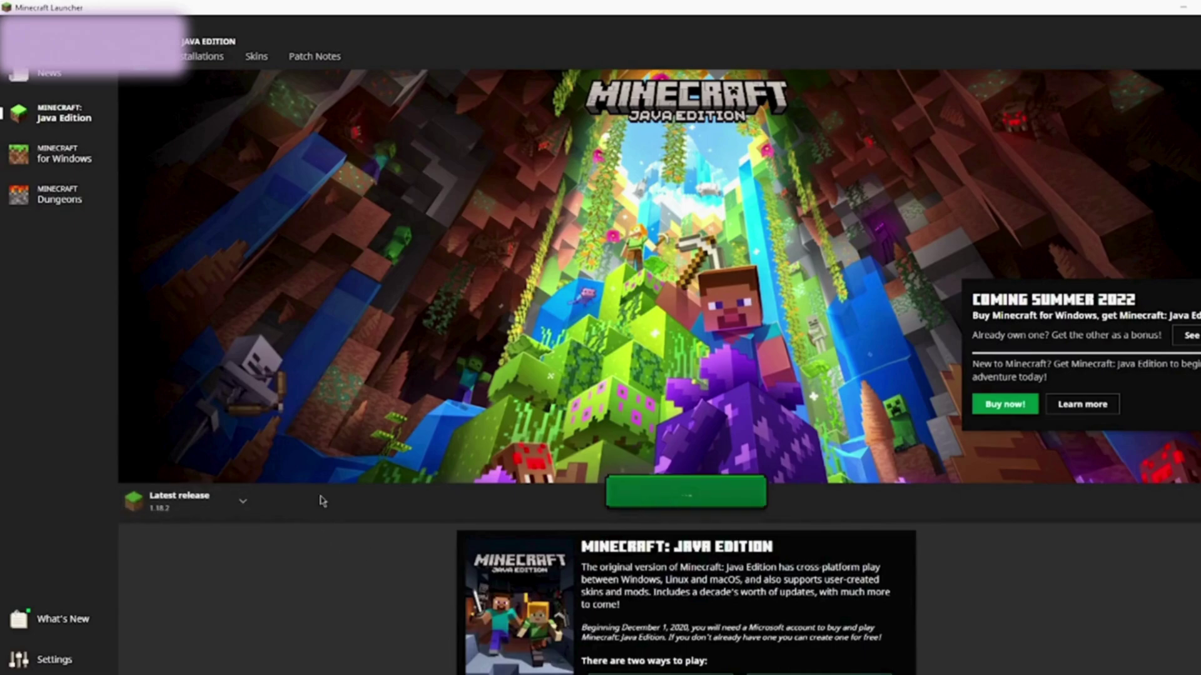
pyautogui.scroll(-3, 416, 519)
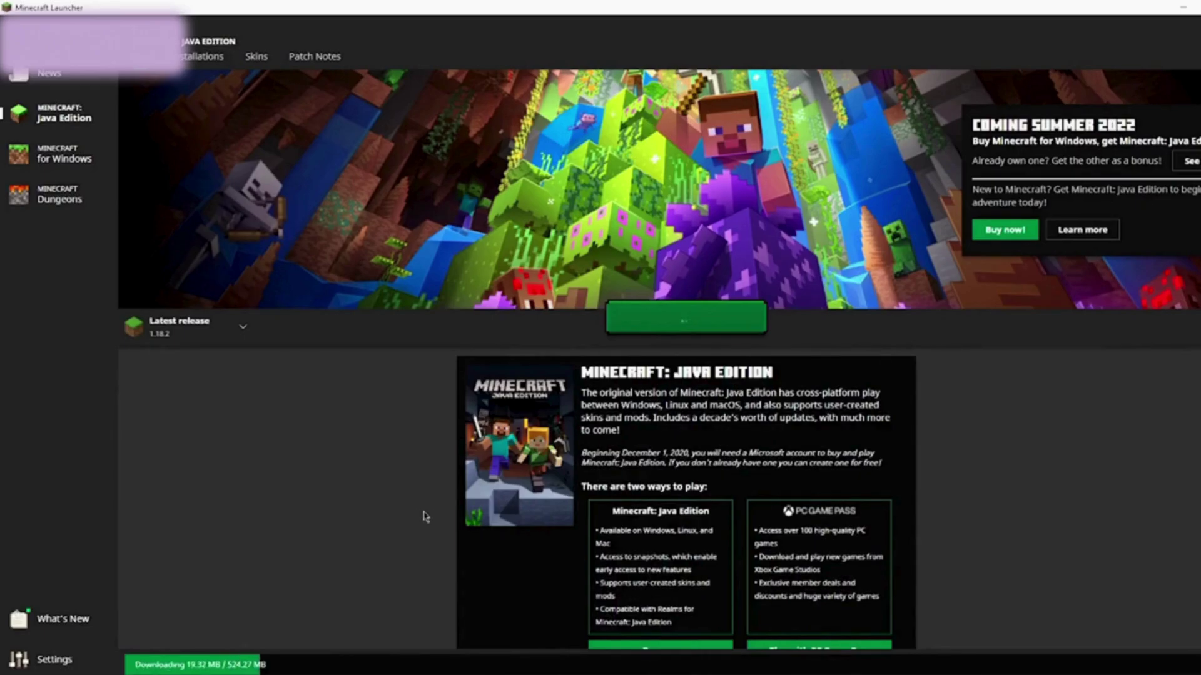
pyautogui.scroll(-5, 419, 538)
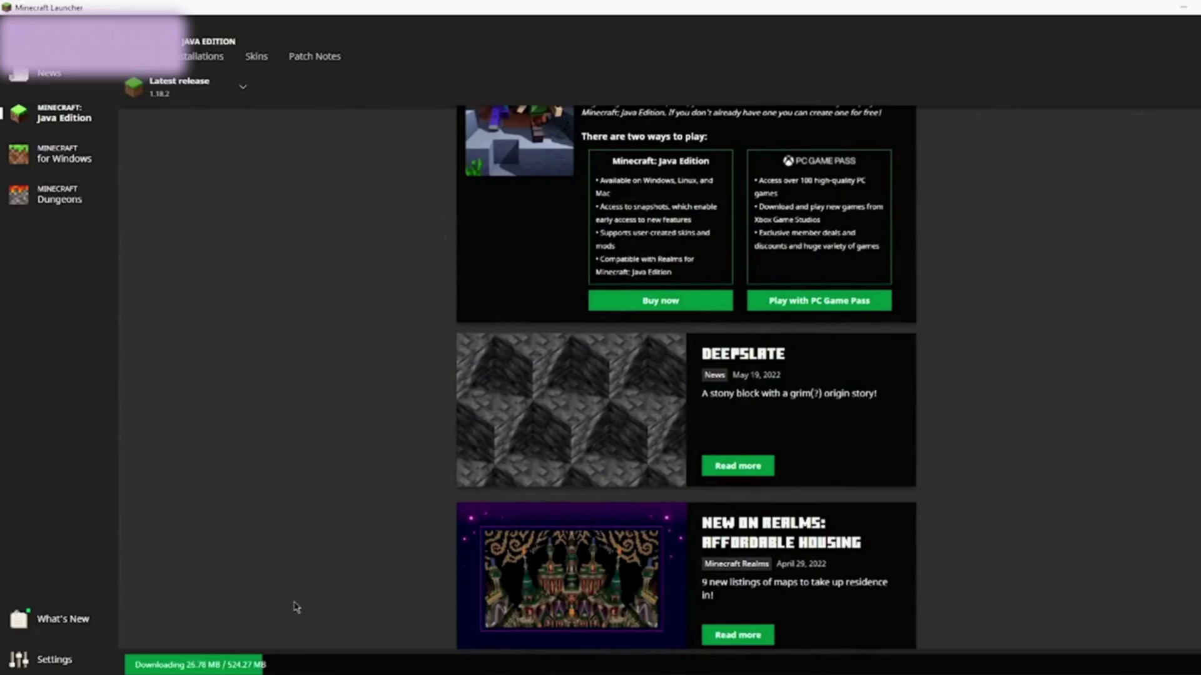
pyautogui.scroll(3, 327, 594)
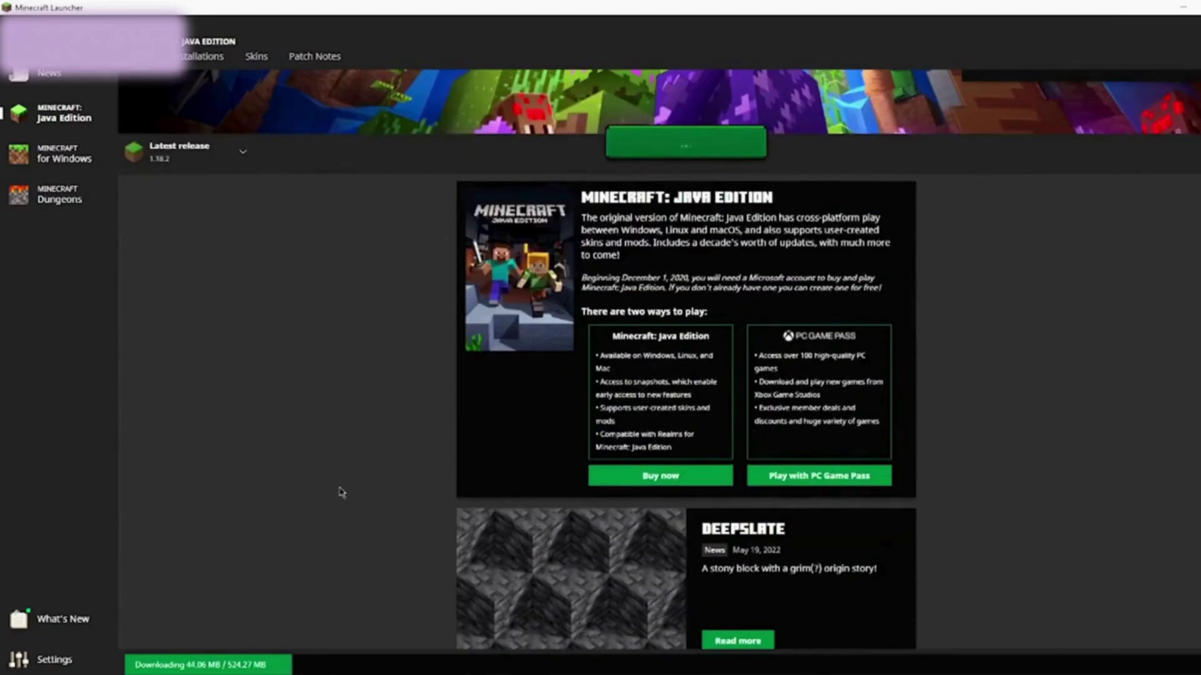
pyautogui.scroll(5, 341, 492)
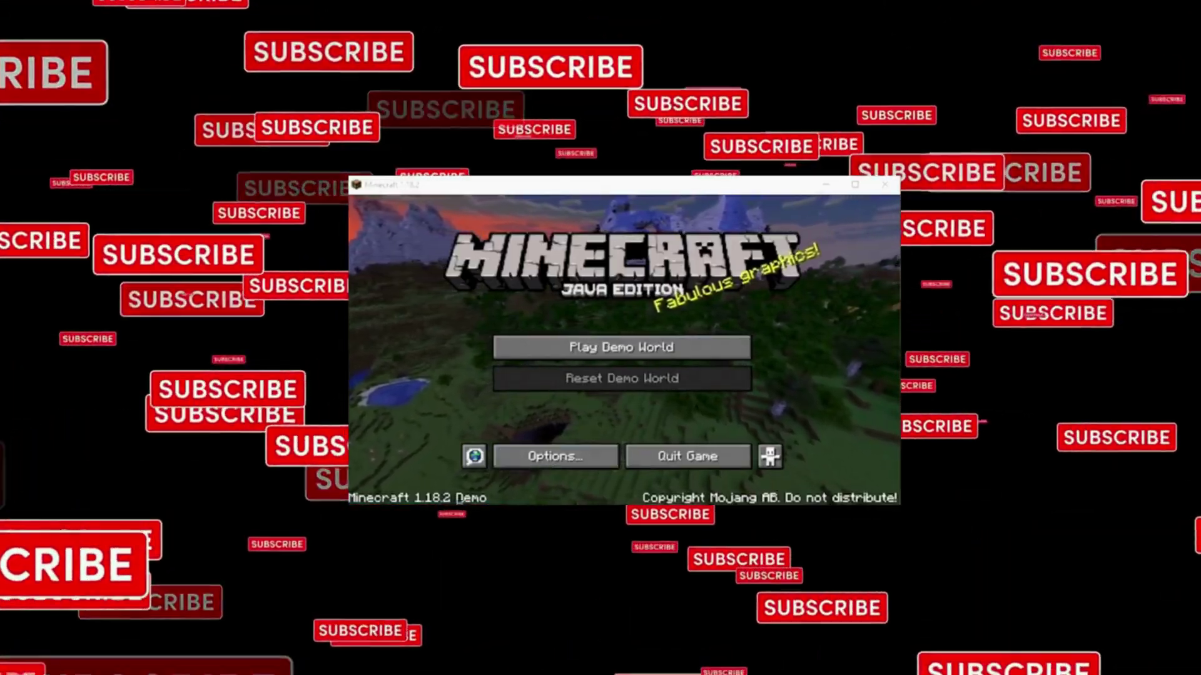
# Check the game's options, including the video settings, and return to the title screen
pyautogui.click(556, 456)
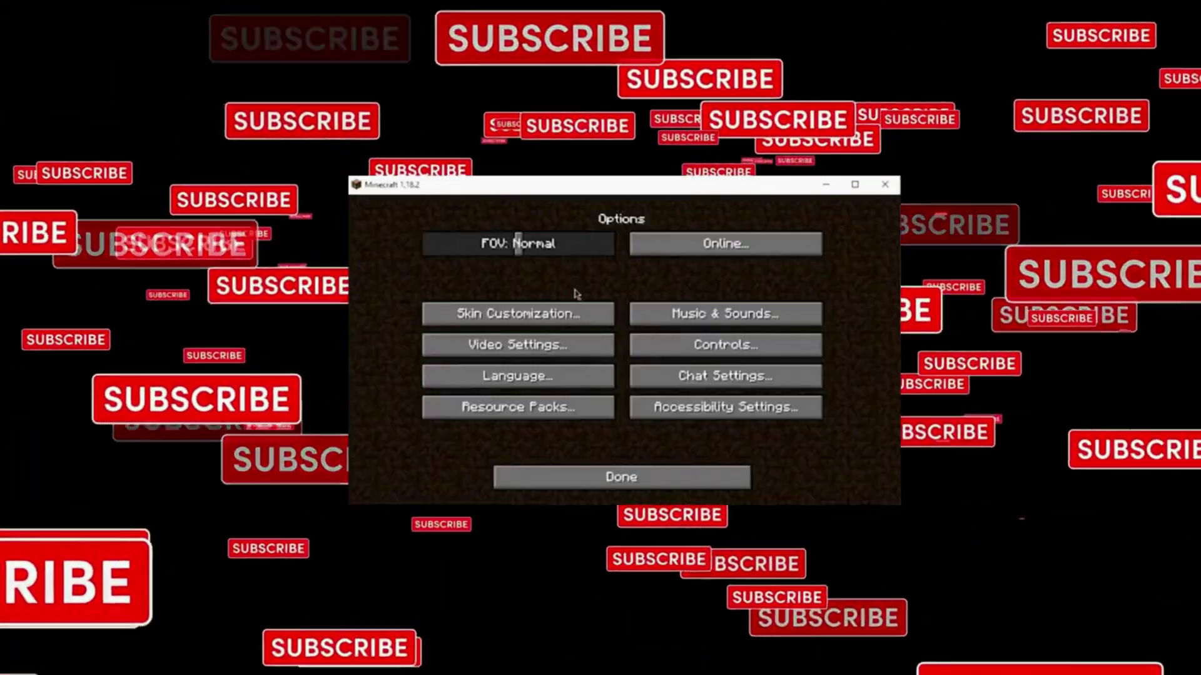
pyautogui.click(525, 345)
pyautogui.click(632, 487)
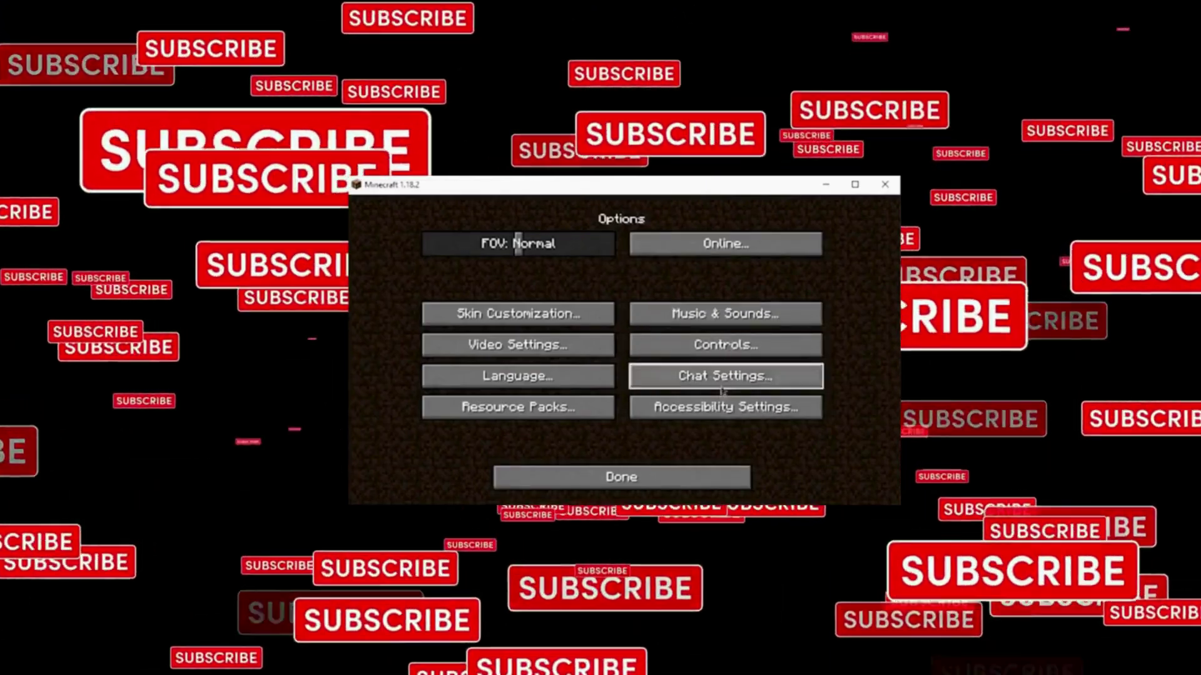
pyautogui.click(551, 477)
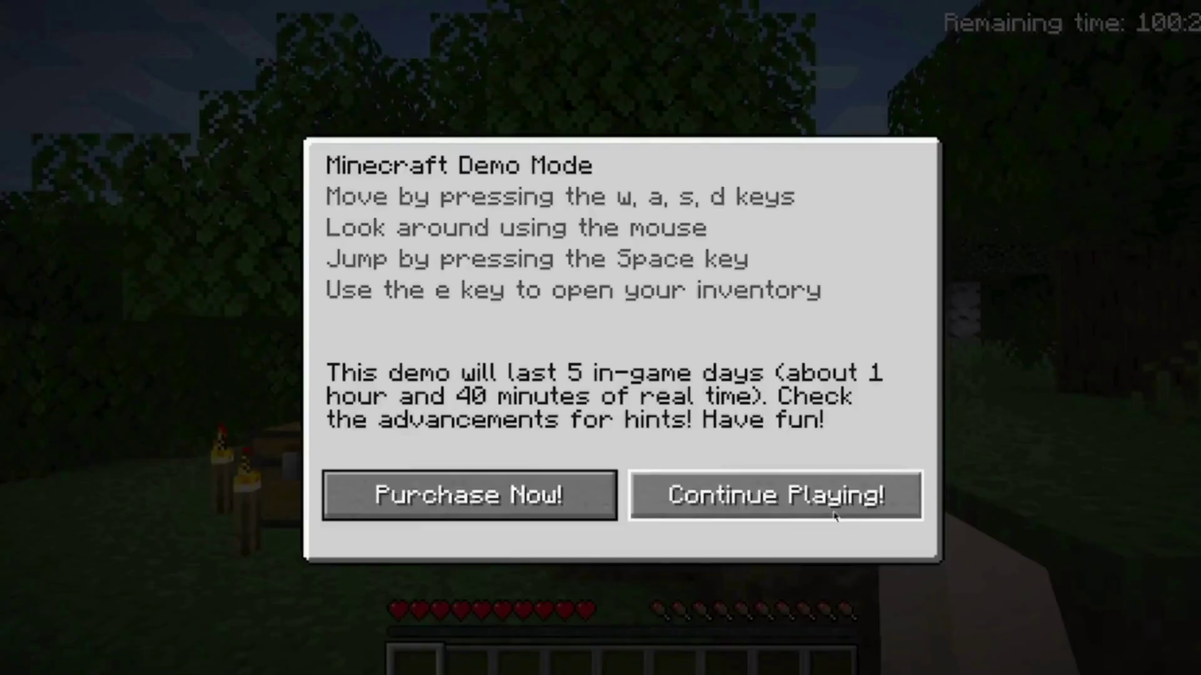
# Continue past the demo mode introduction and walk forward through the trees to the water's edge
pyautogui.click(835, 513)
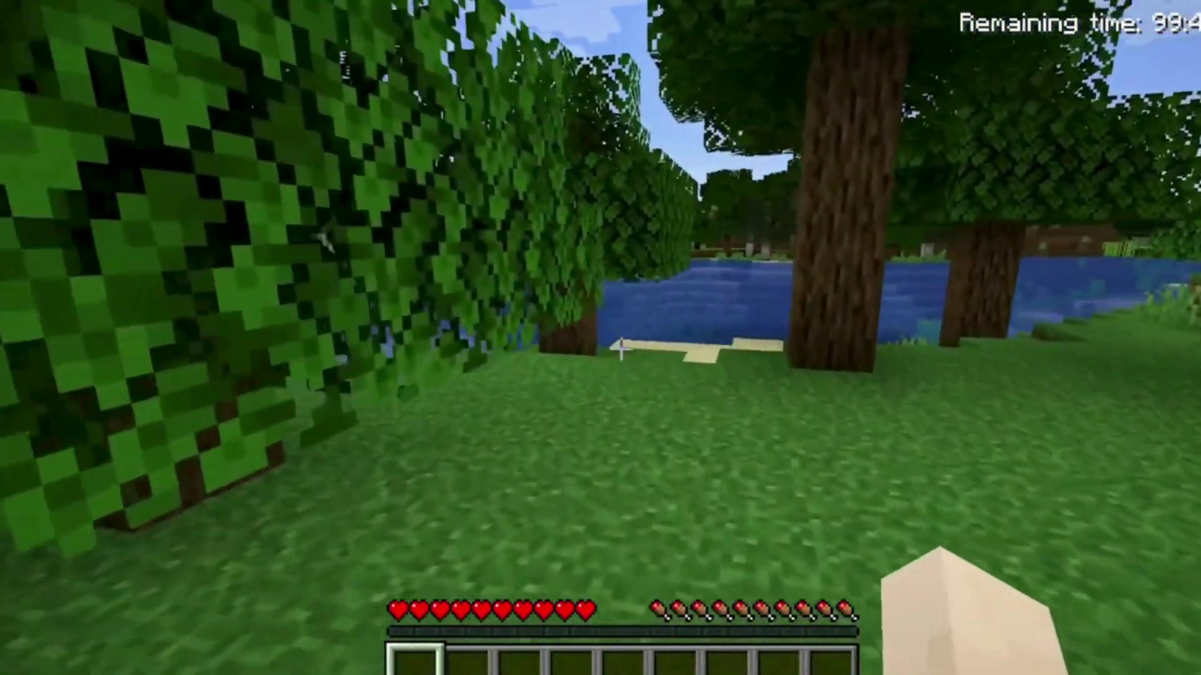
pyautogui.press('w')
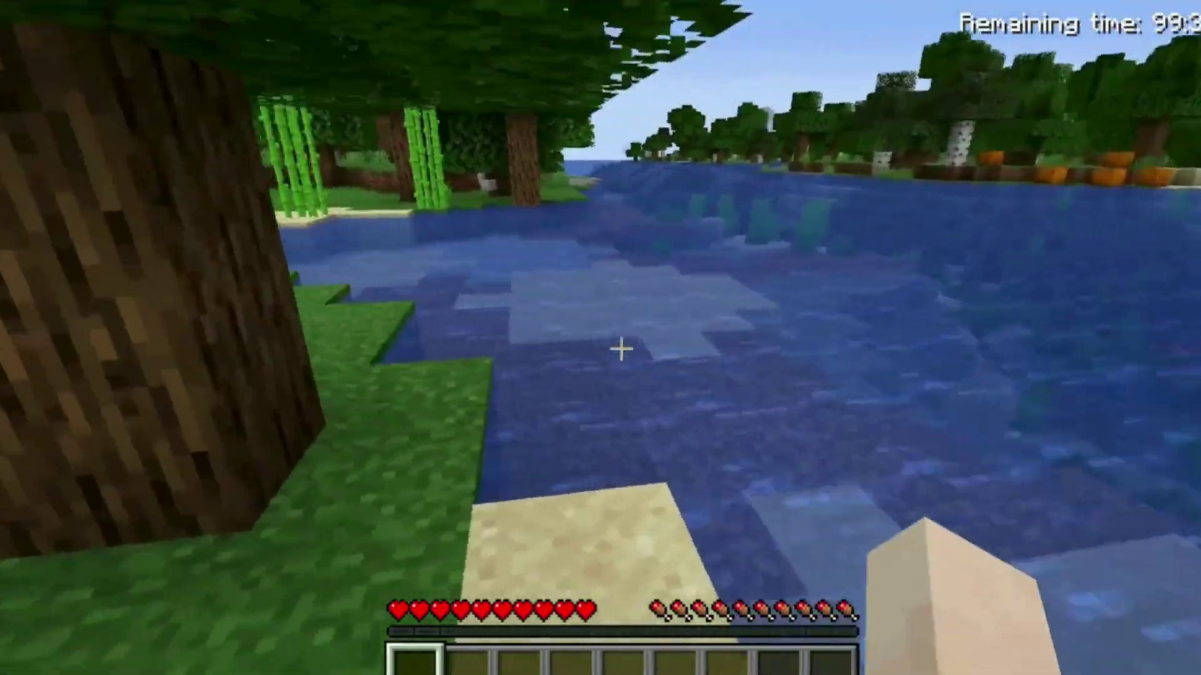